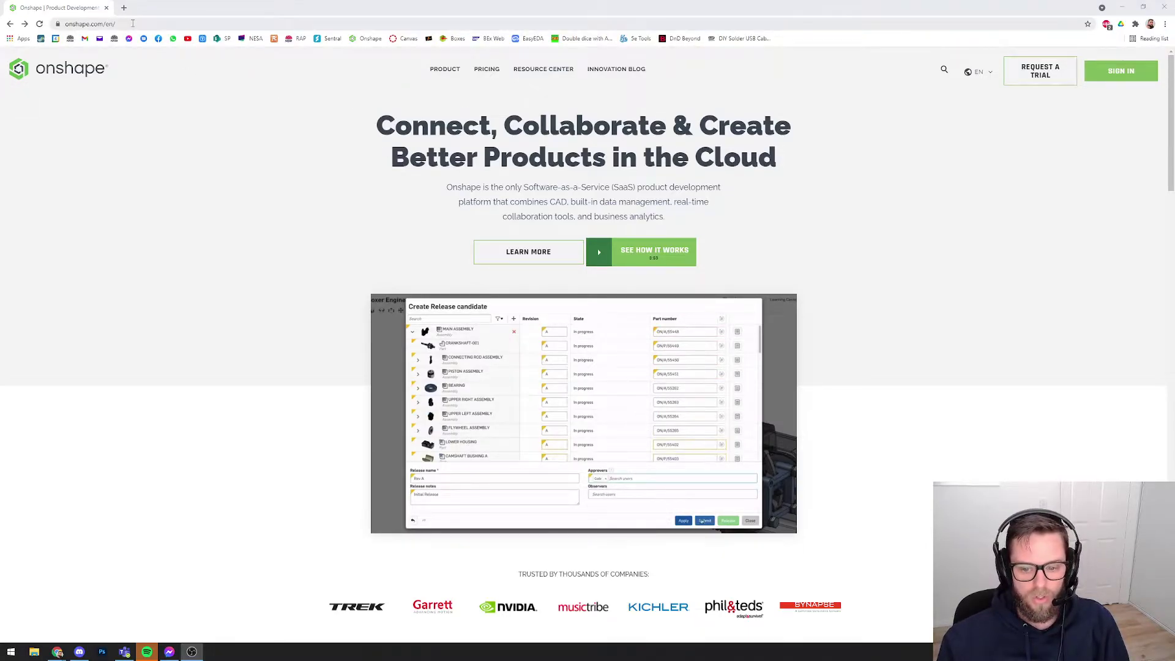
- Change the browser address to onshape.com/edu to load the Onshape for Education page
left_click(152, 24)
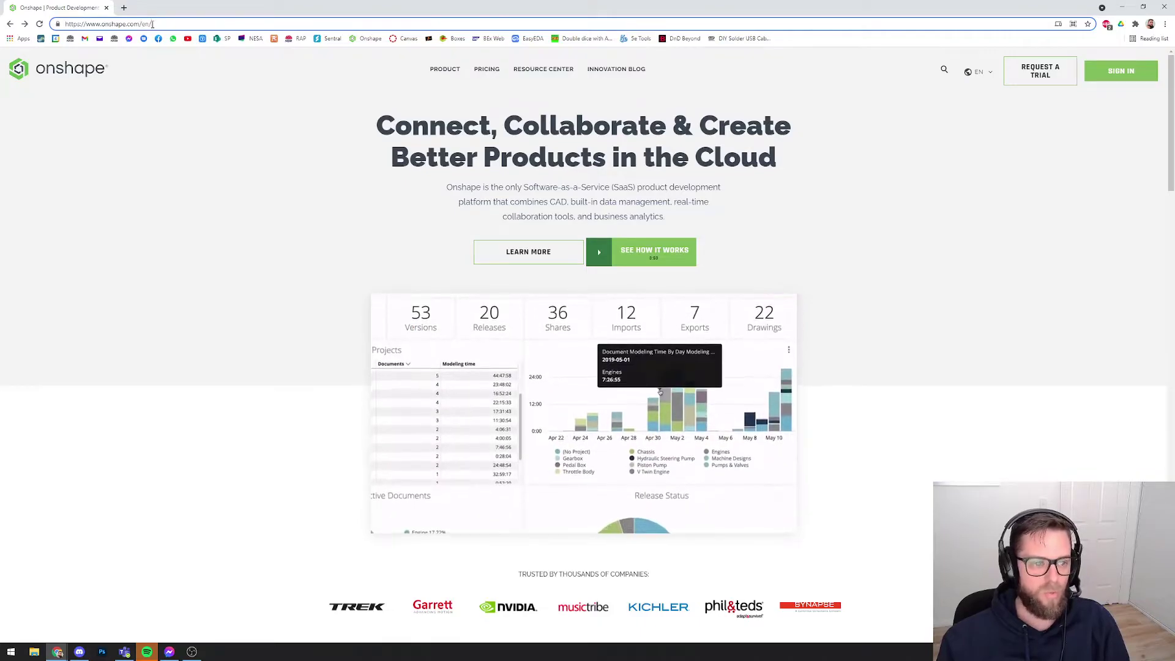
left_click_drag(152, 24, 142, 24)
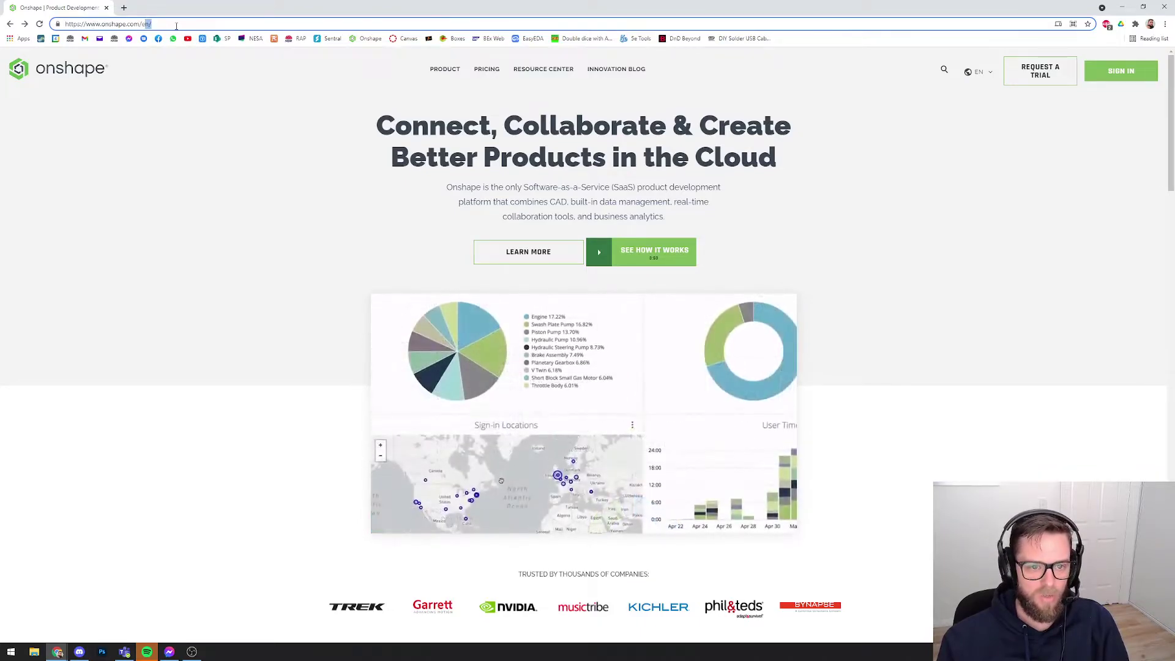
type("edu")
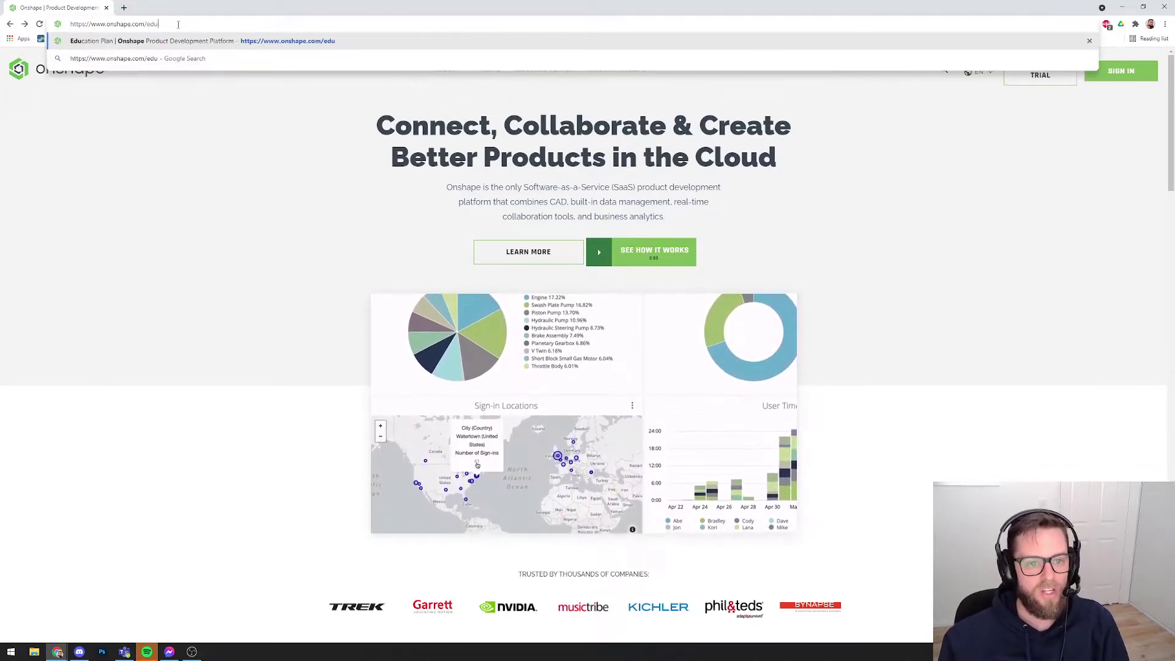
key("Return")
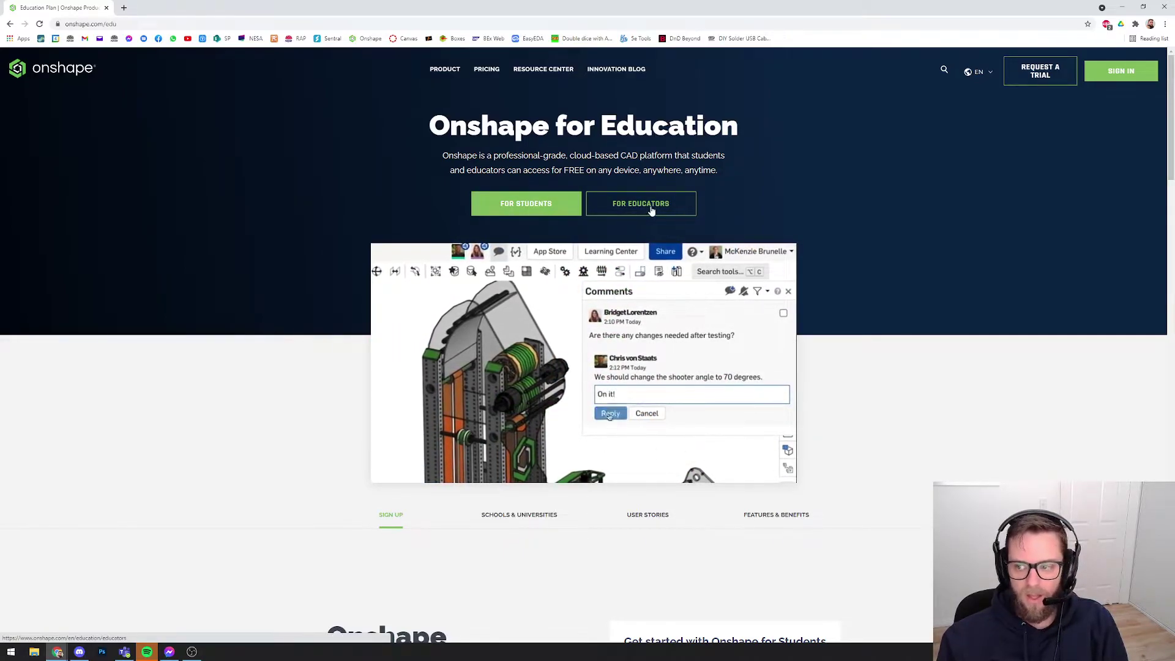
- Browse the student sign-up section, then the Educators plans page and its free educator plan
left_click(520, 208)
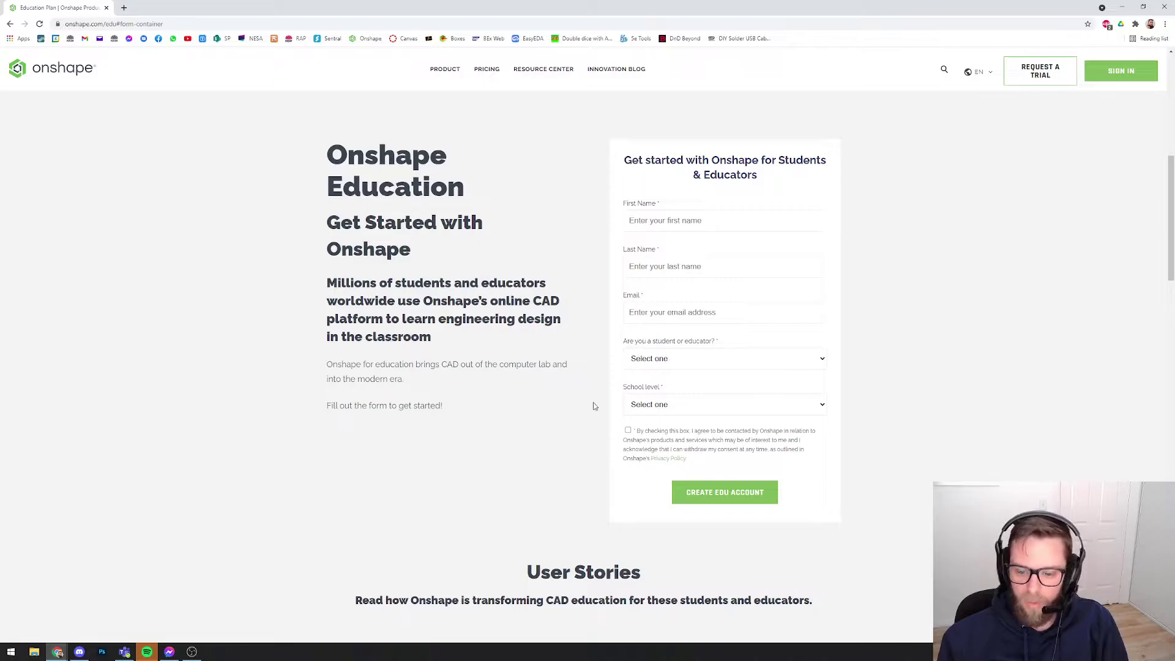
scroll(539, 447, "up", 8)
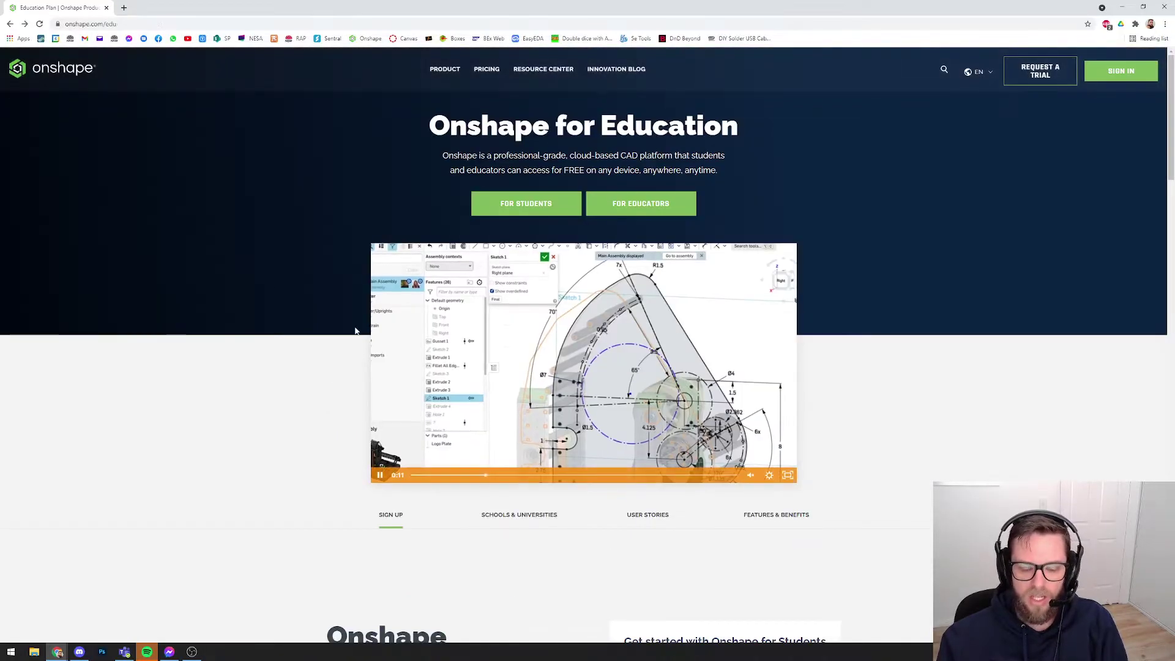
left_click(640, 211)
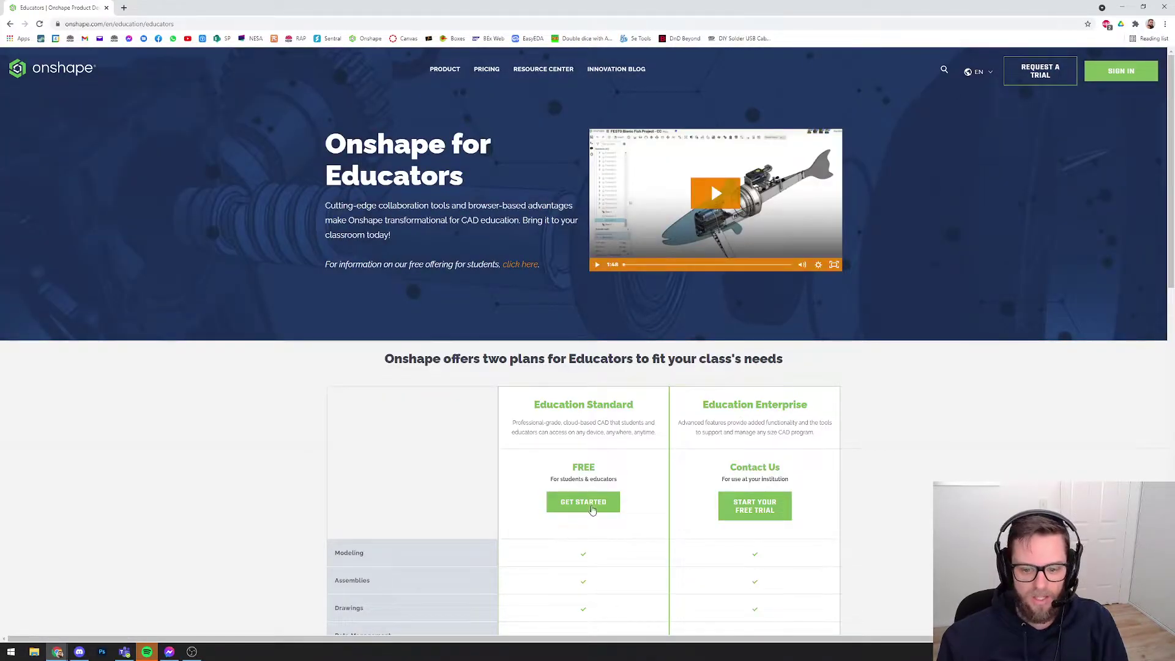
left_click(591, 510)
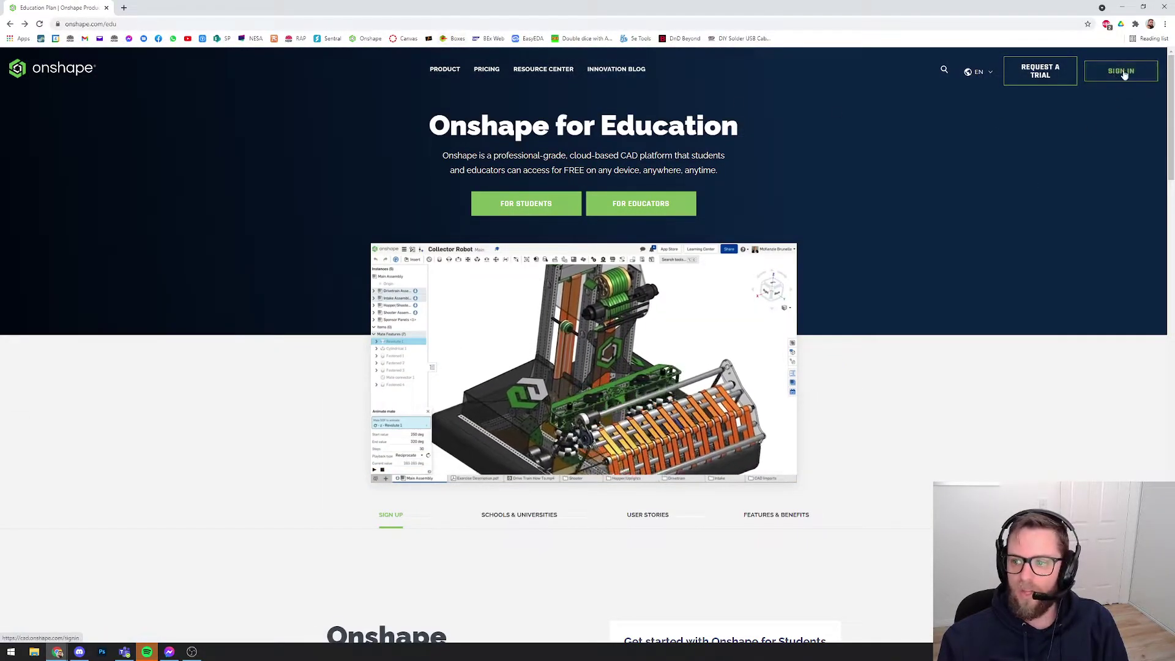
- Open cad.onshape.com from the bookmark to reach My Onshape, glancing at the account menu
left_click(370, 38)
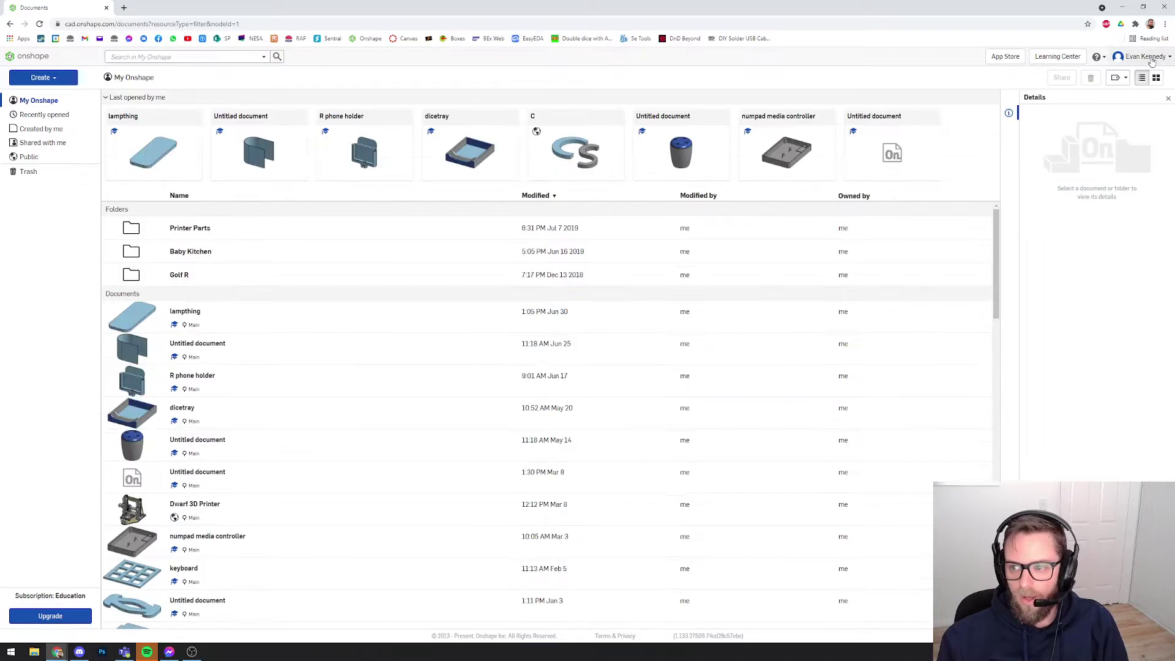
left_click(1152, 62)
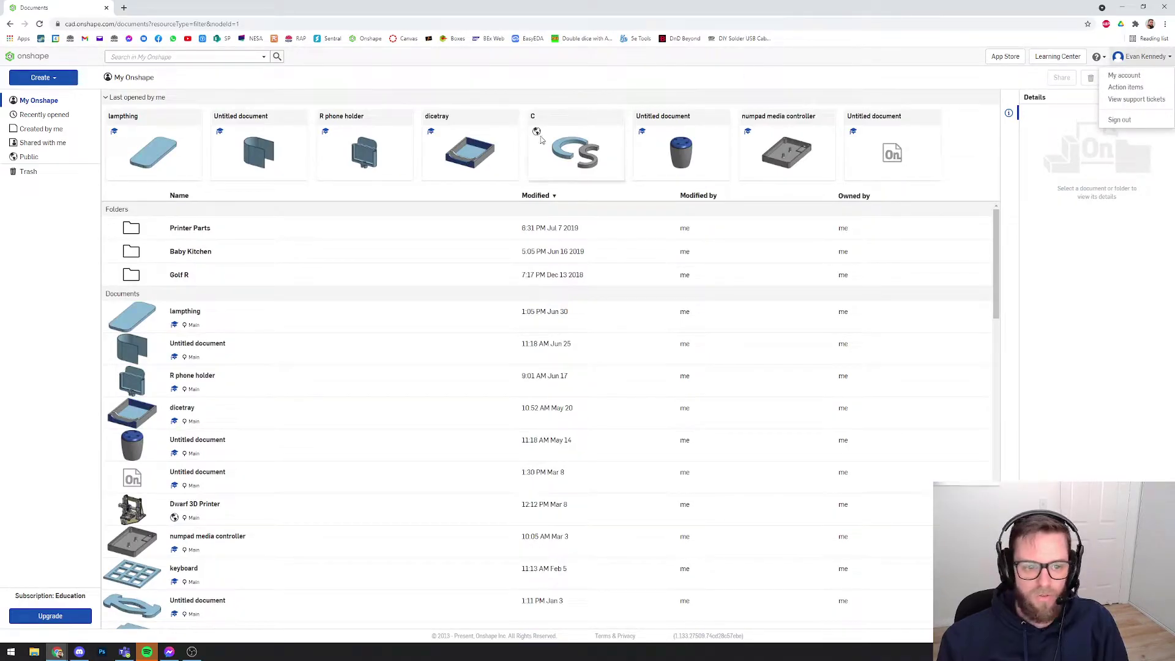
left_click(78, 268)
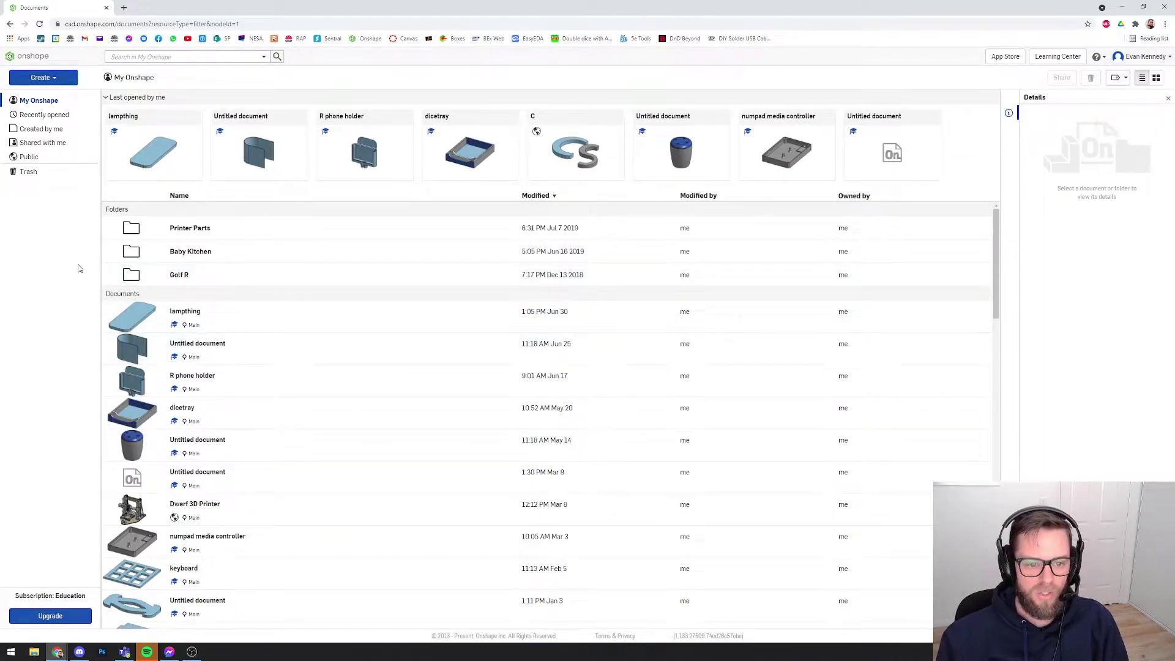
- Scroll through the Public documents list, then switch to the four documents Shared with me
left_click(44, 160)
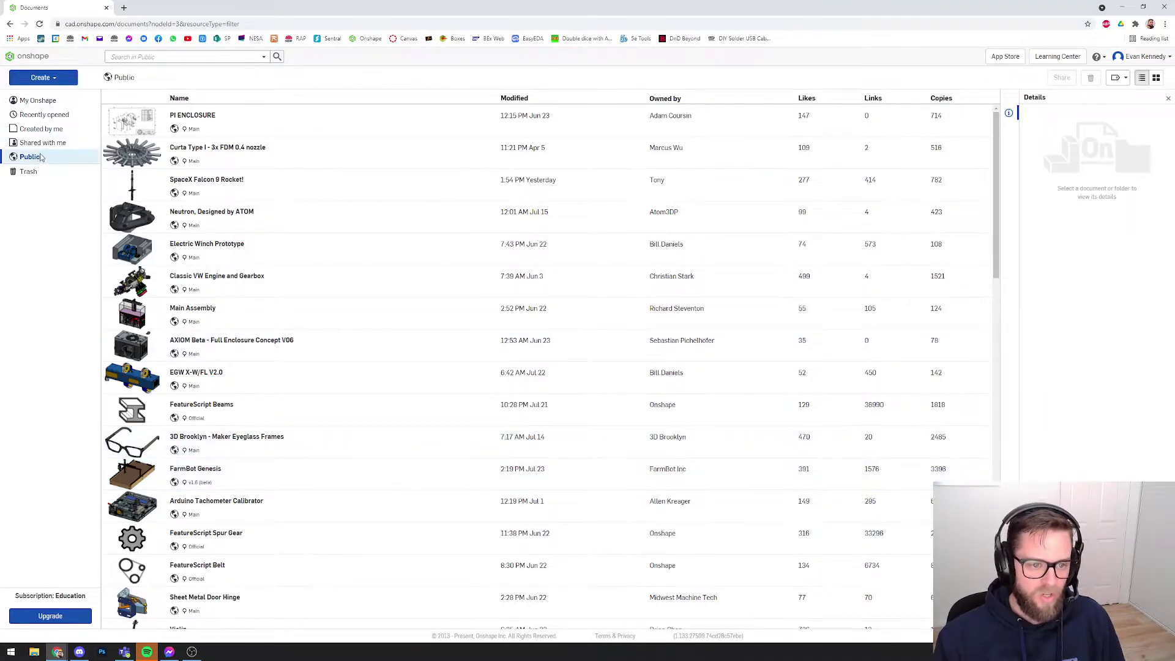
scroll(304, 188, "down", 8)
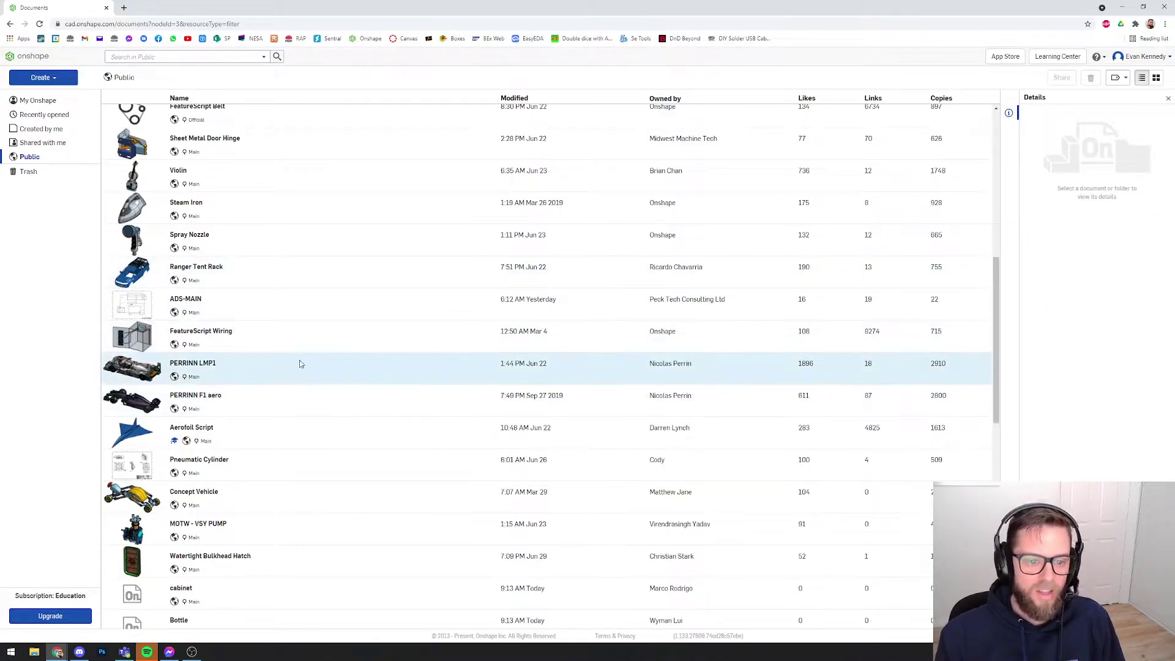
scroll(317, 410, "down", 4)
scroll(316, 410, "down", 4)
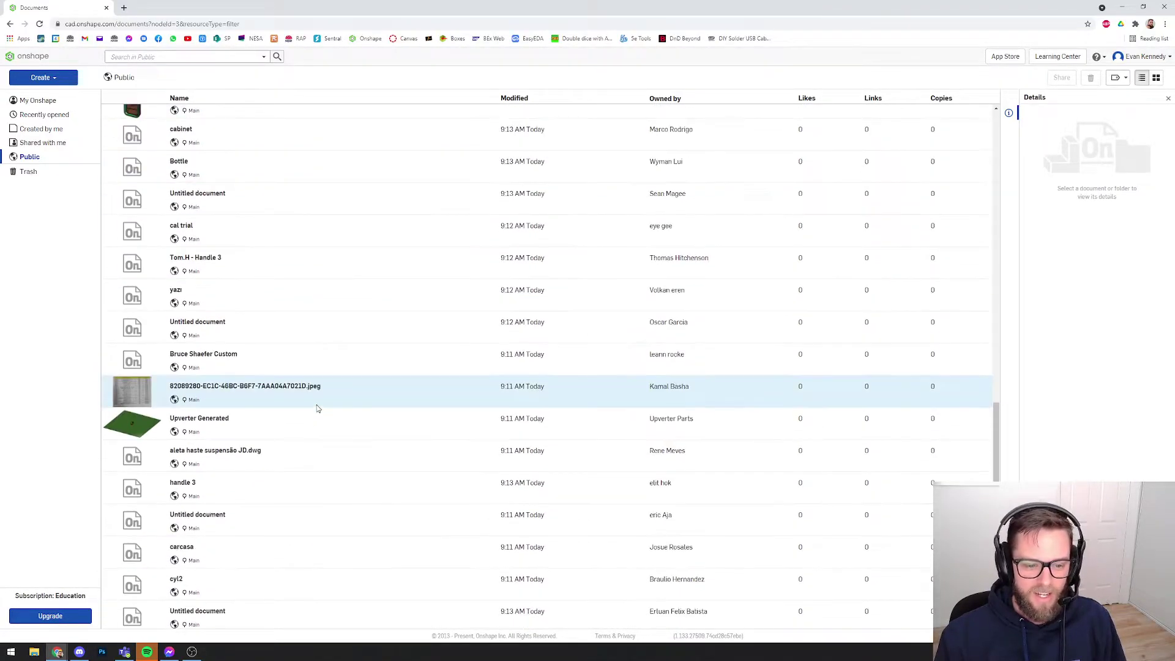
scroll(318, 403, "down", 4)
scroll(348, 415, "up", 7)
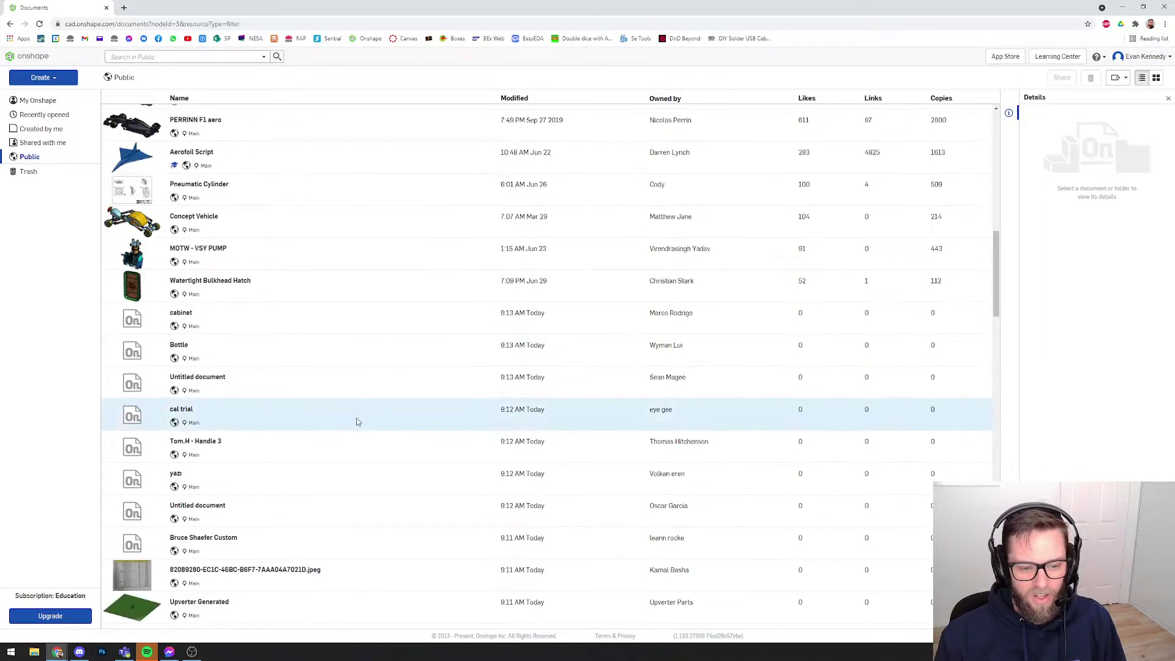
scroll(354, 421, "up", 12)
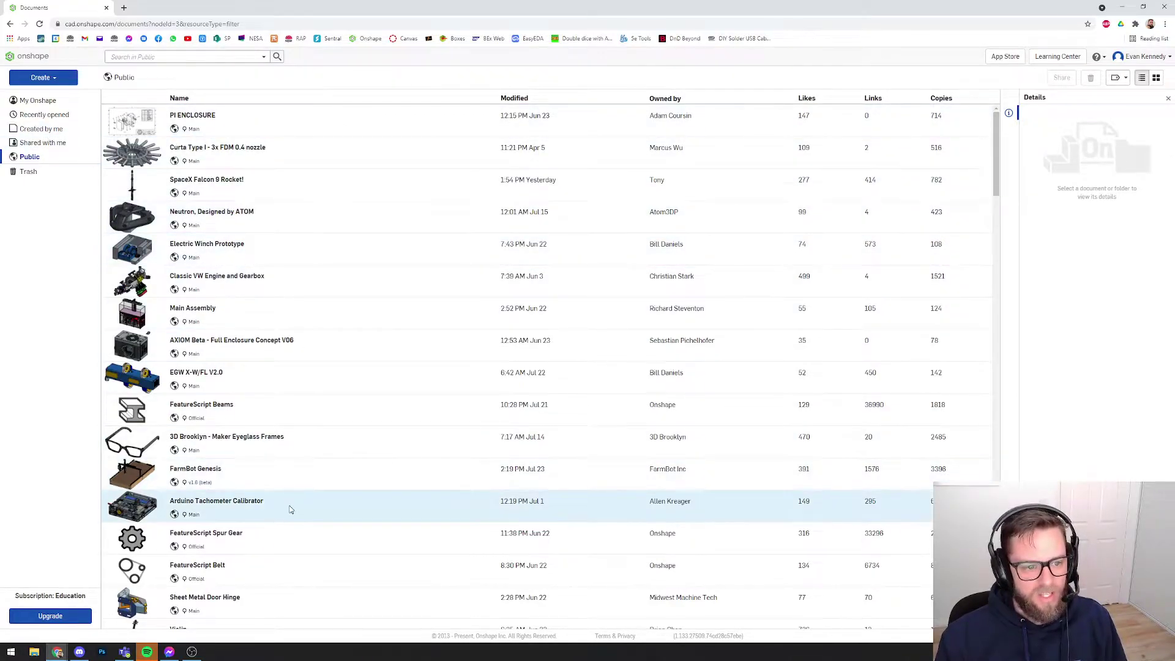
left_click(43, 144)
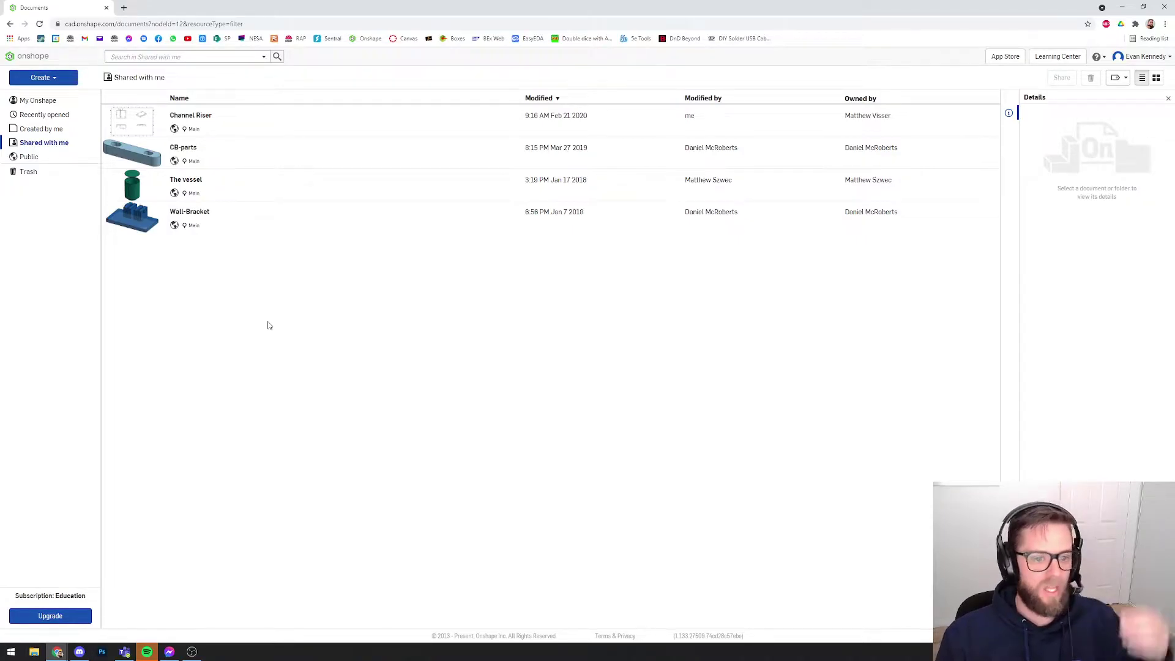
- From My Onshape, create a new document named 'new part'
left_click(37, 100)
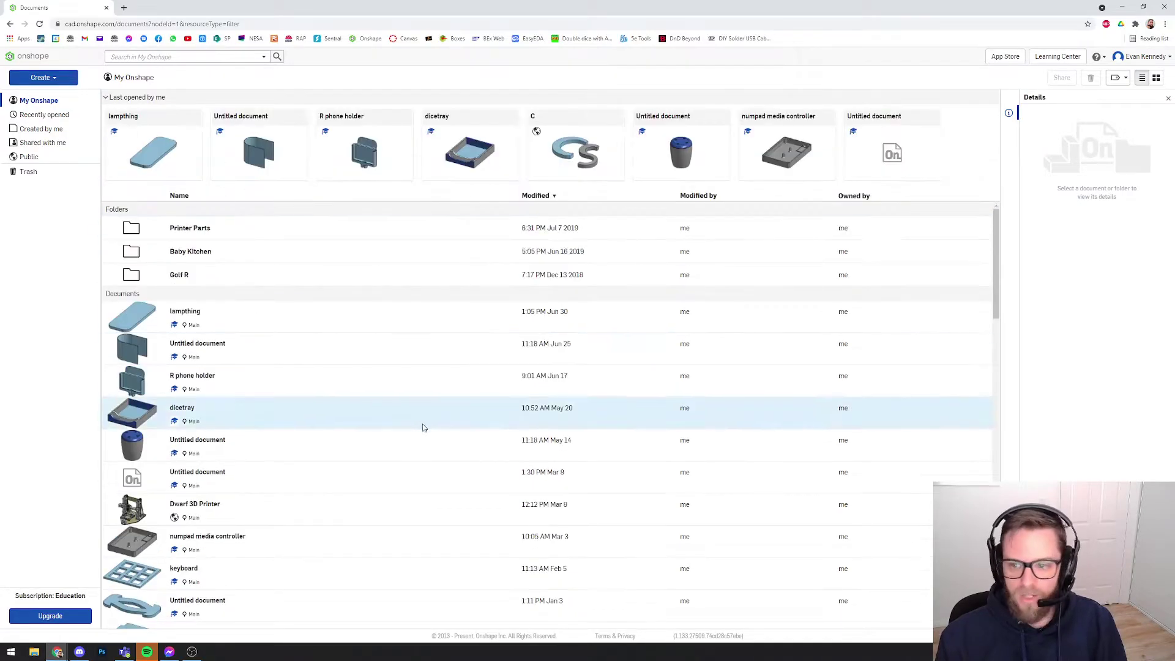
left_click(54, 79)
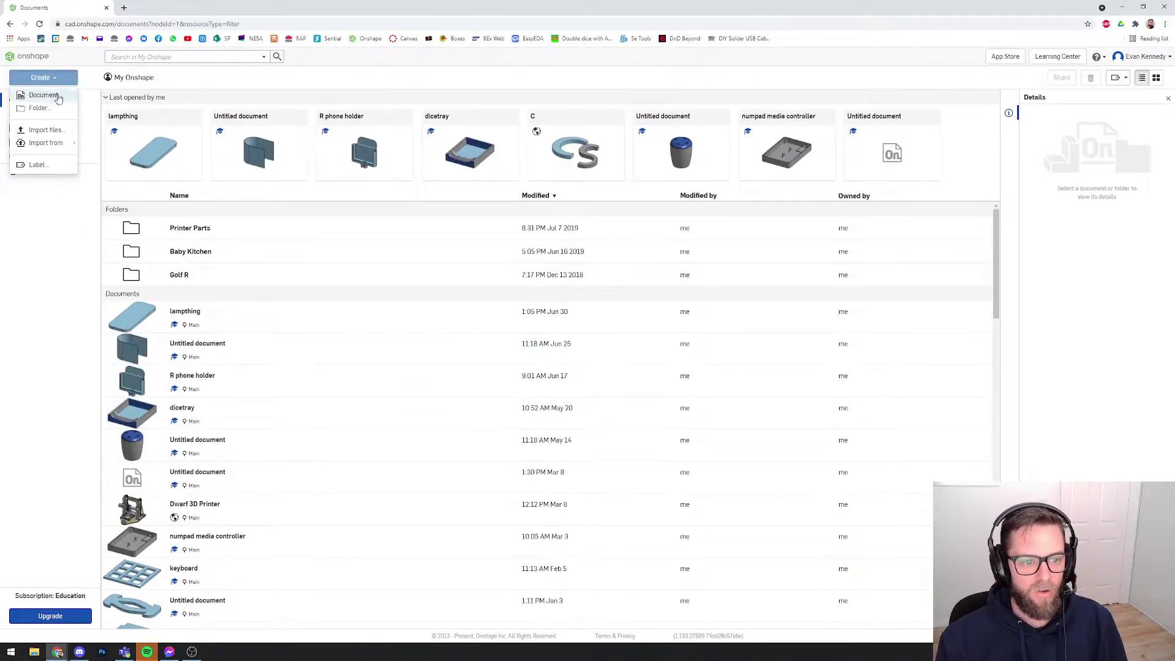
left_click(44, 96)
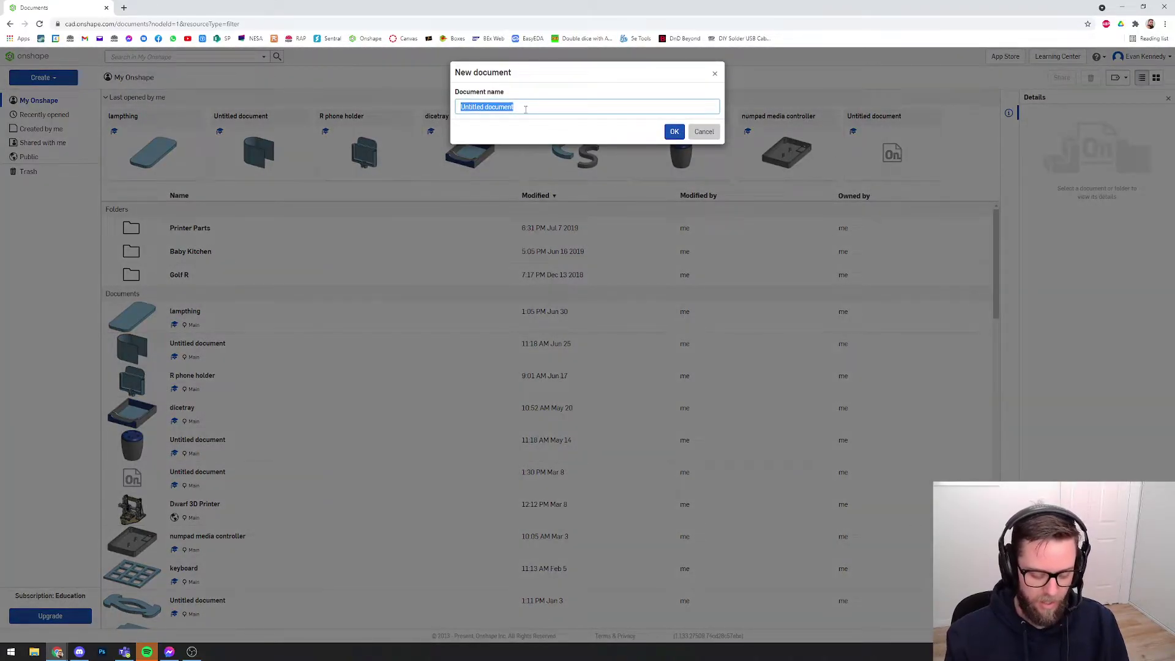
type("new part")
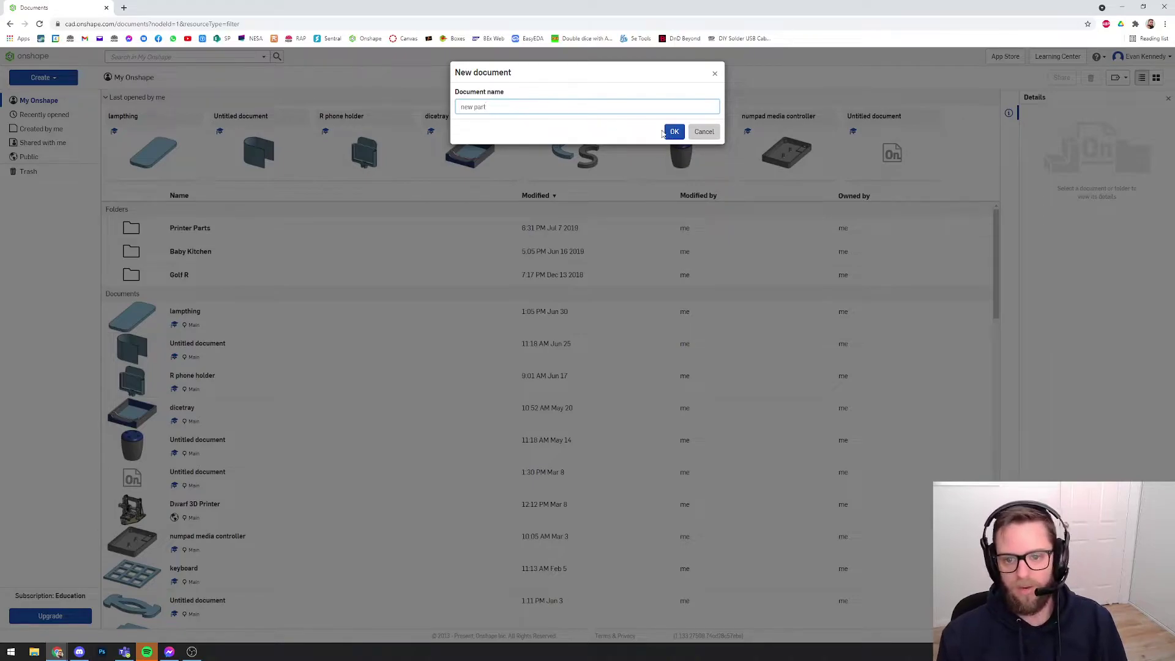
left_click(665, 133)
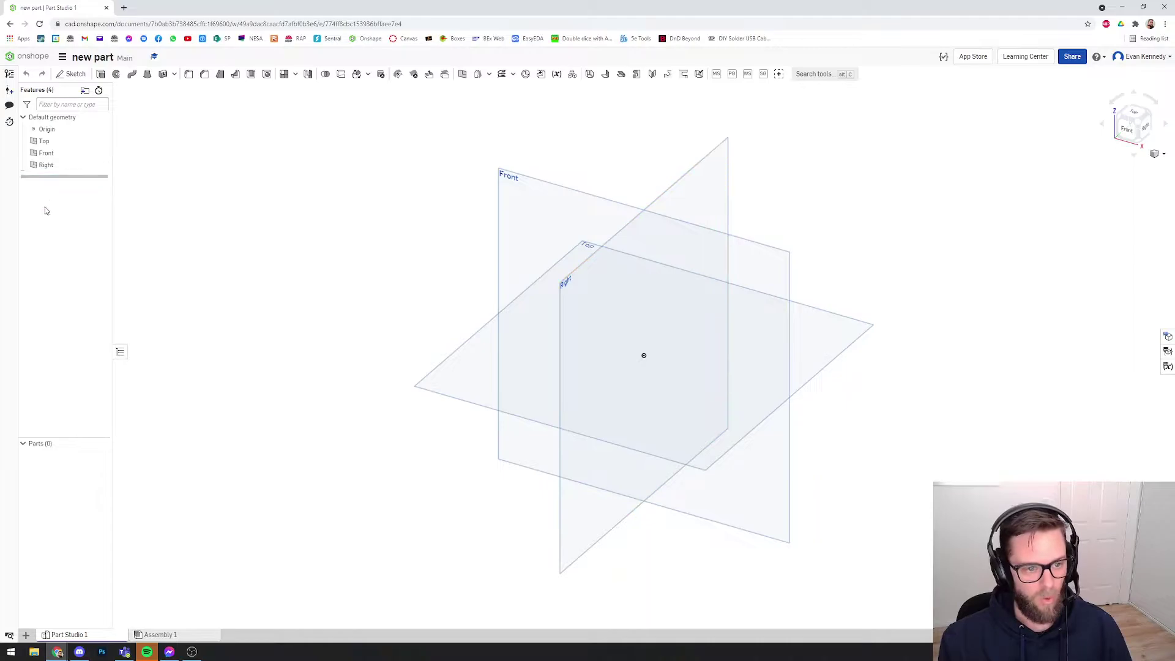
left_click(58, 131)
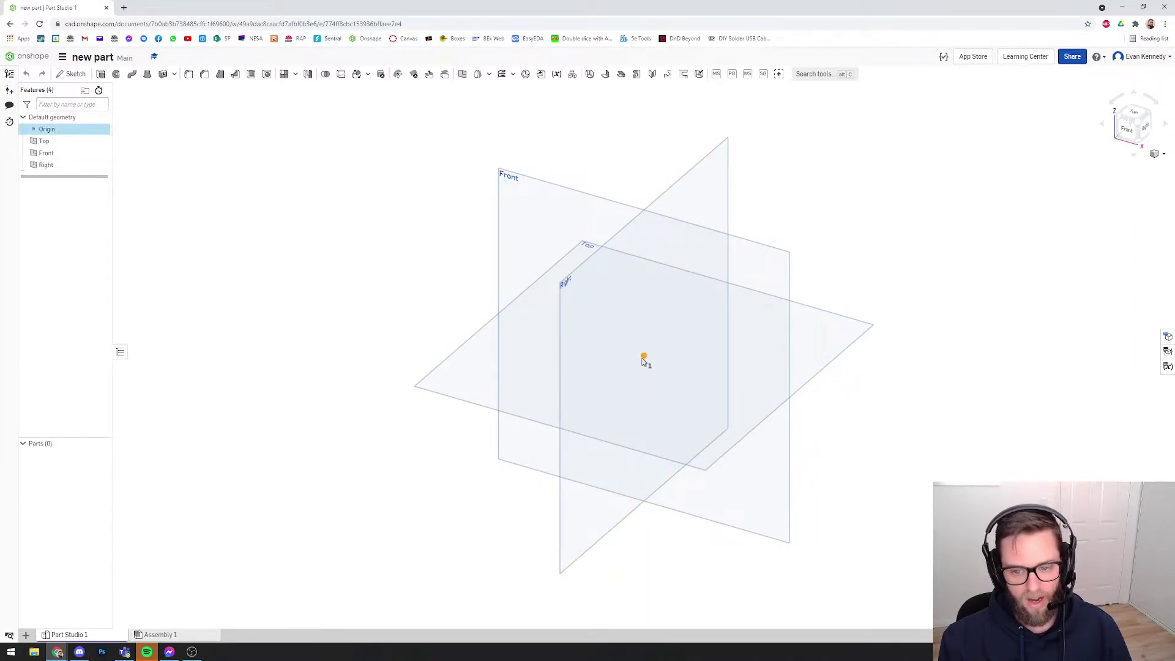
left_click(167, 160)
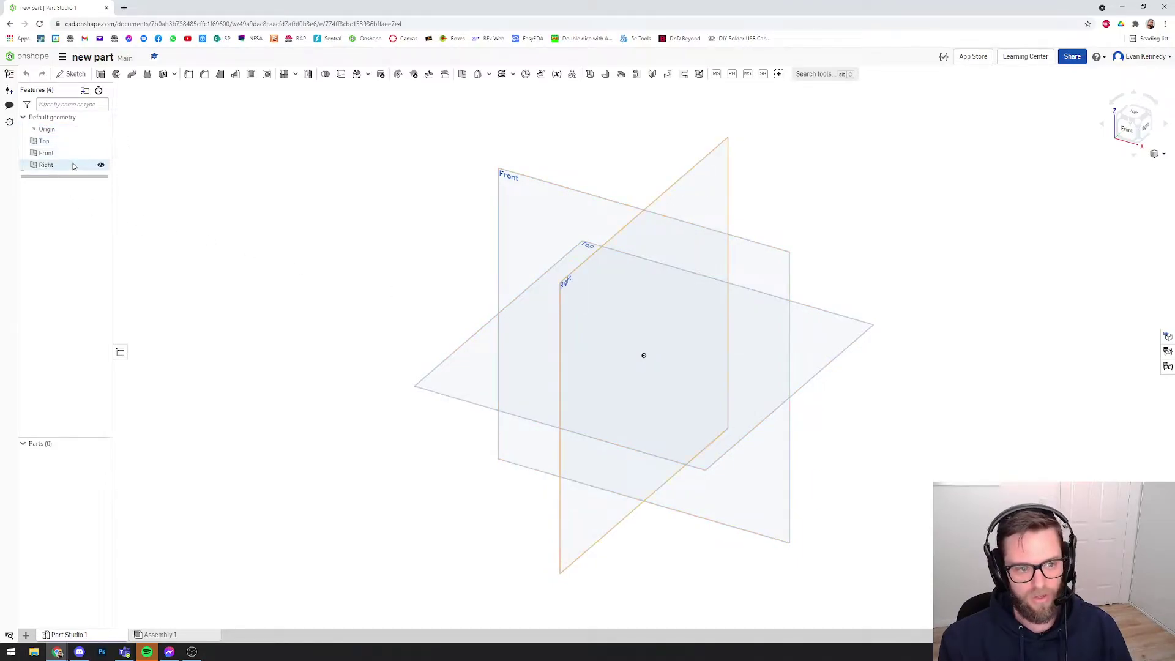
left_click(66, 144)
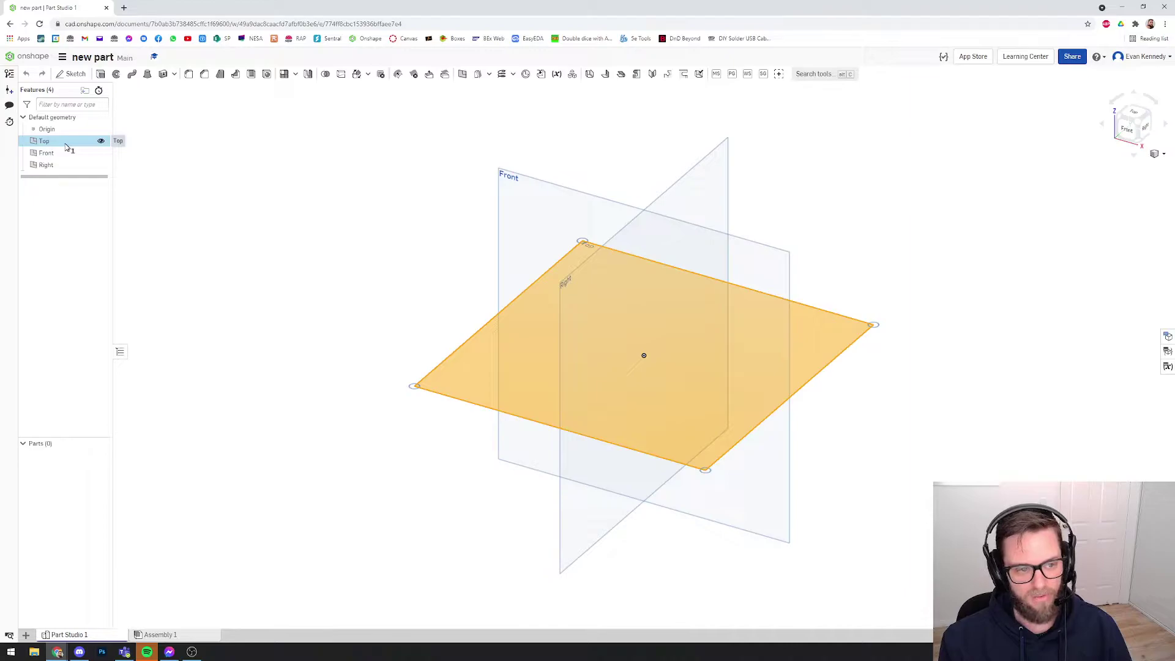
left_click(64, 153)
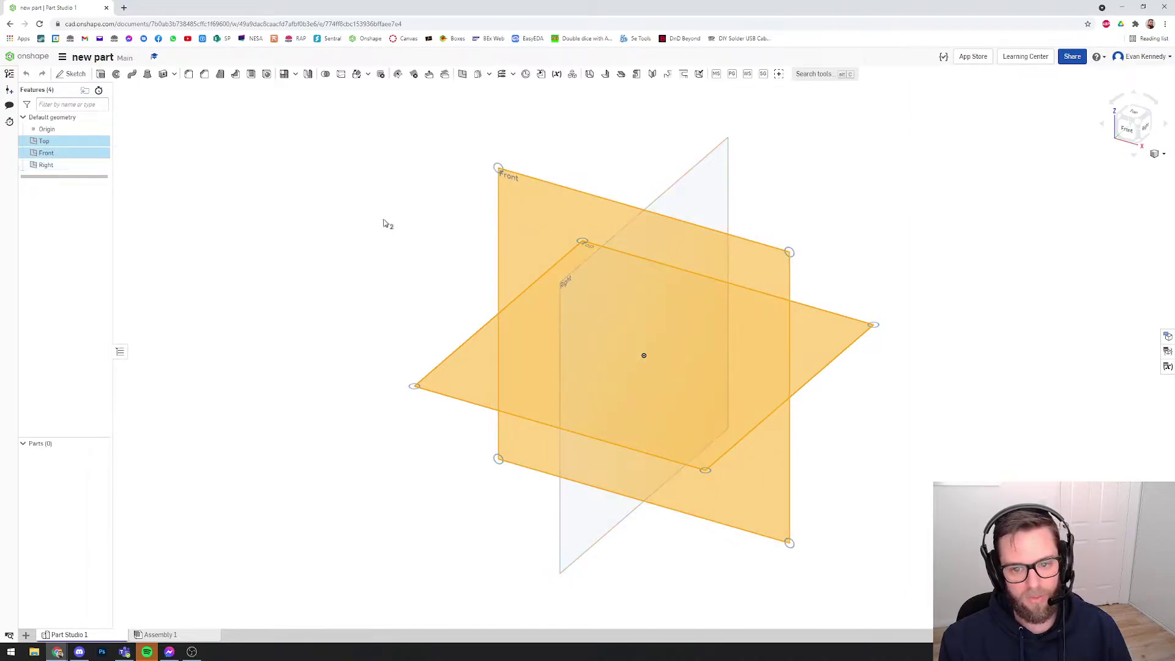
left_click(316, 220)
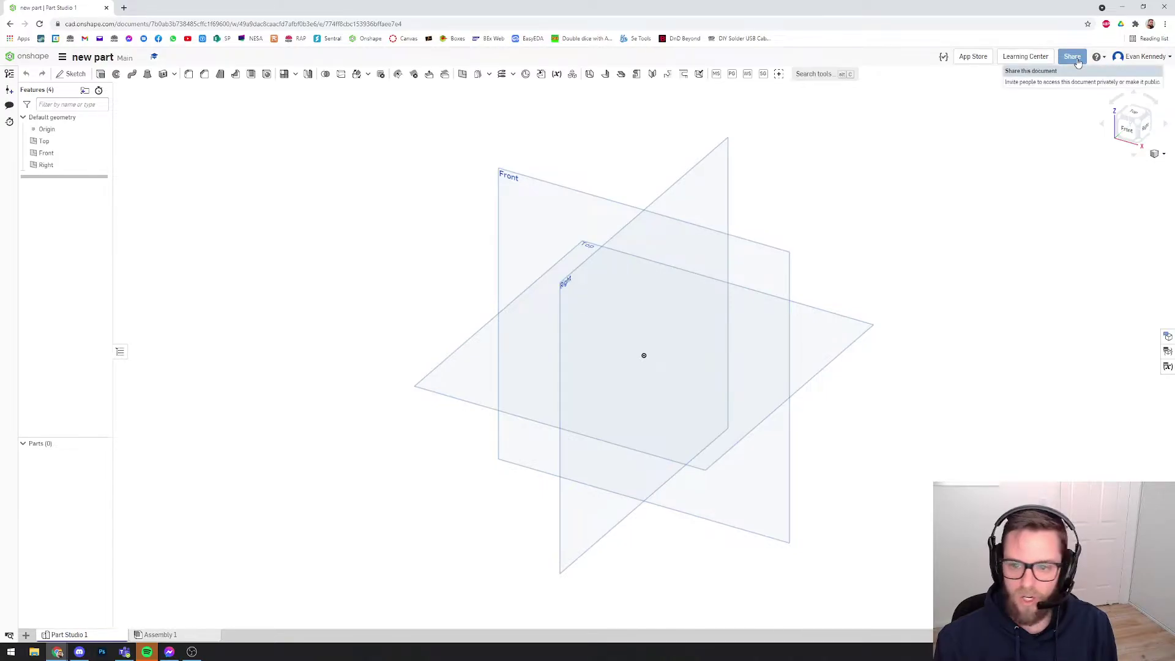
- Go to My account from the user menu at top right to show the Profile page
left_click(1165, 61)
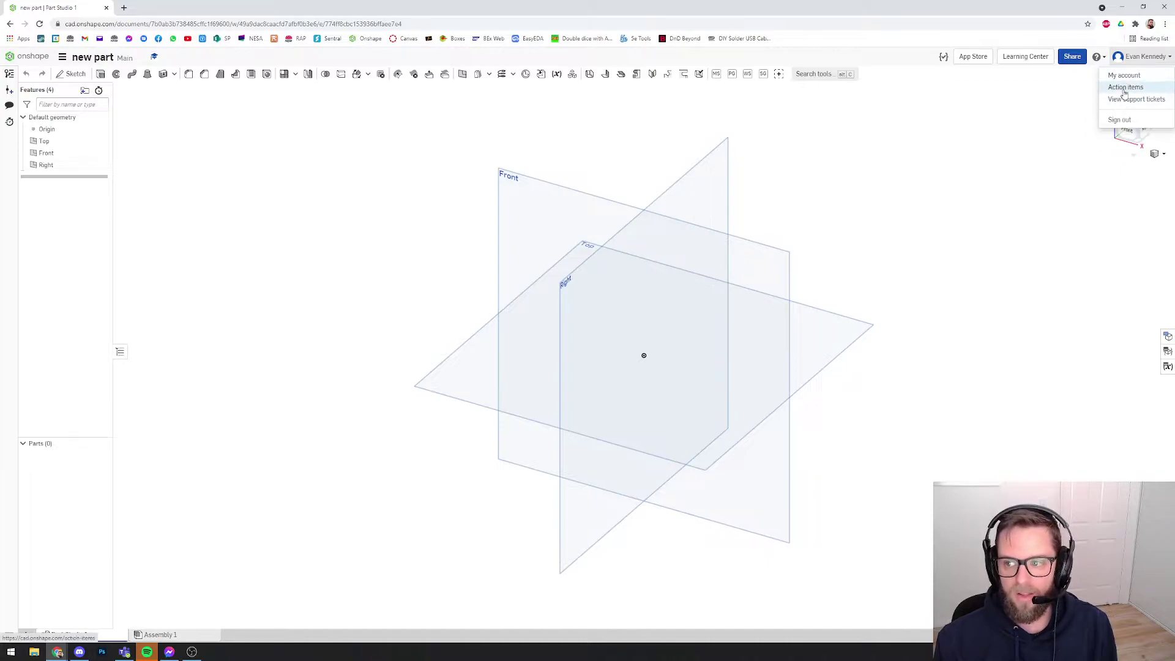
left_click(1144, 56)
left_click(1144, 56)
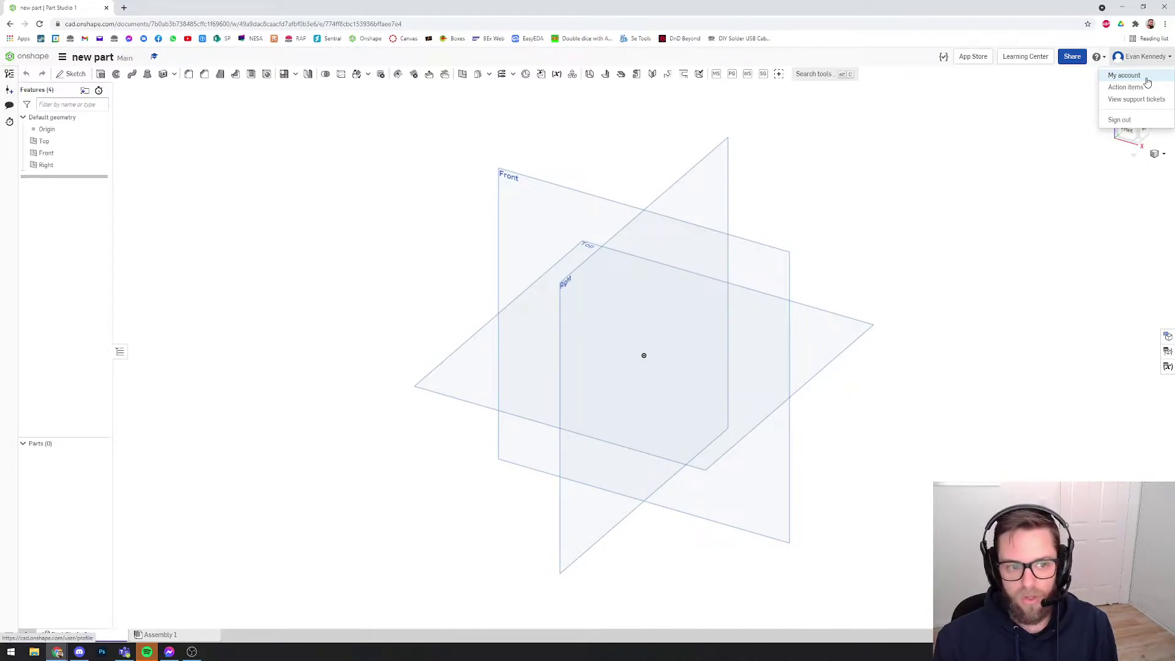
left_click(1144, 77)
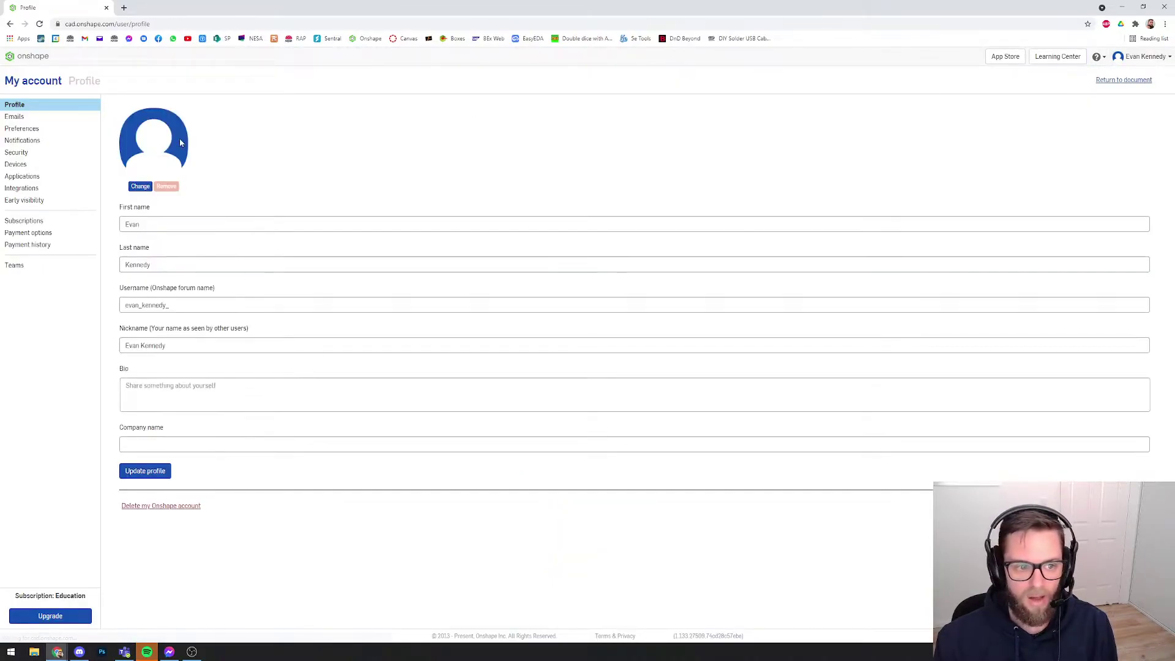
- Keep Millimeter as the length unit in Preferences, then go back to the 'new part' document
left_click(31, 129)
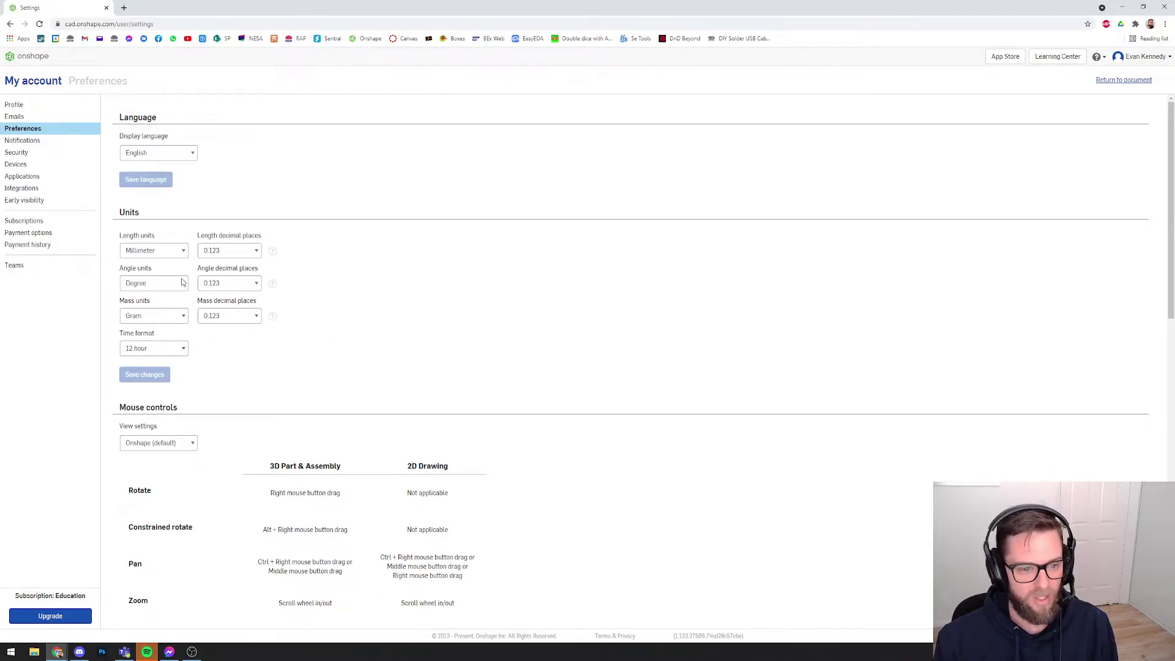
left_click(170, 252)
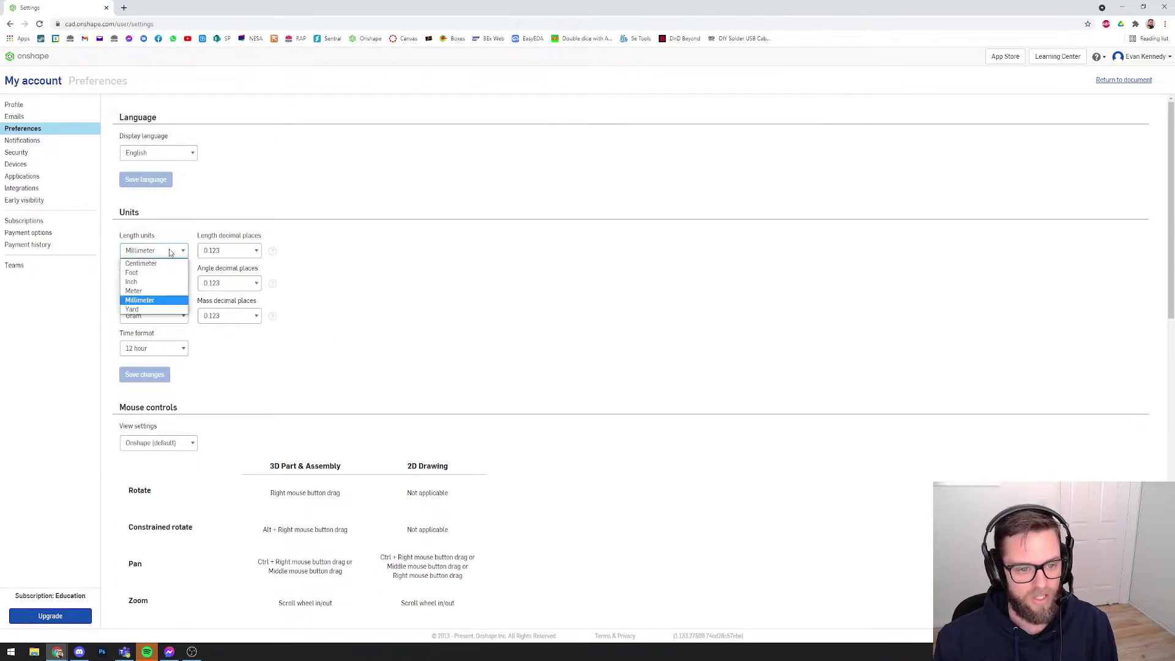
left_click(159, 300)
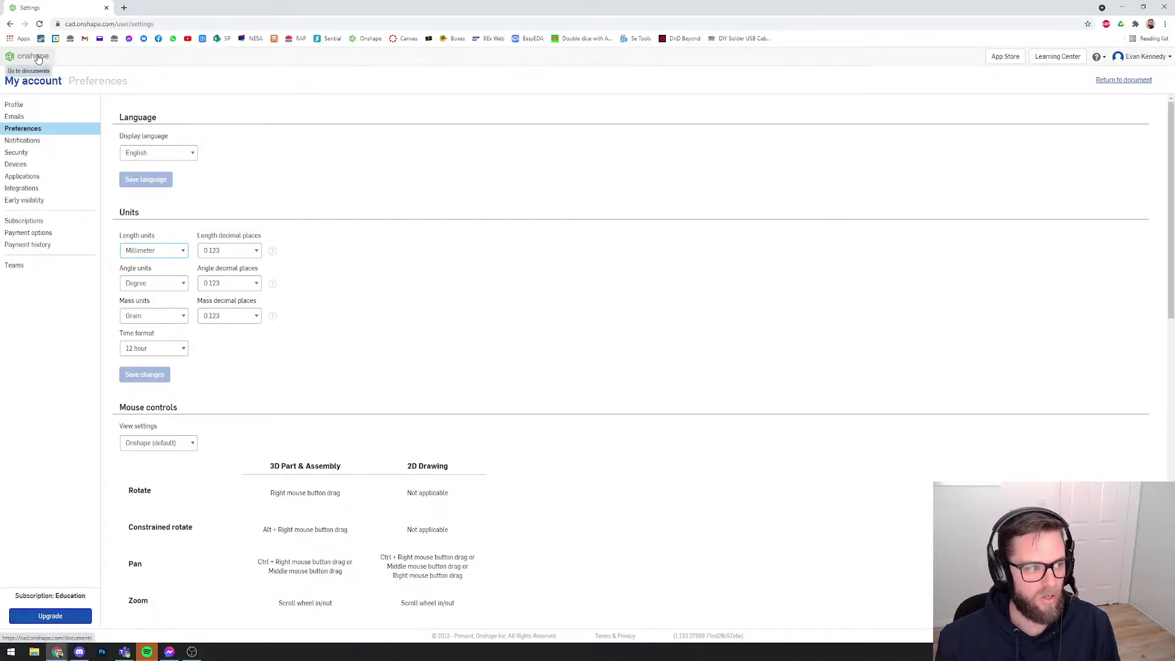
left_click(1130, 80)
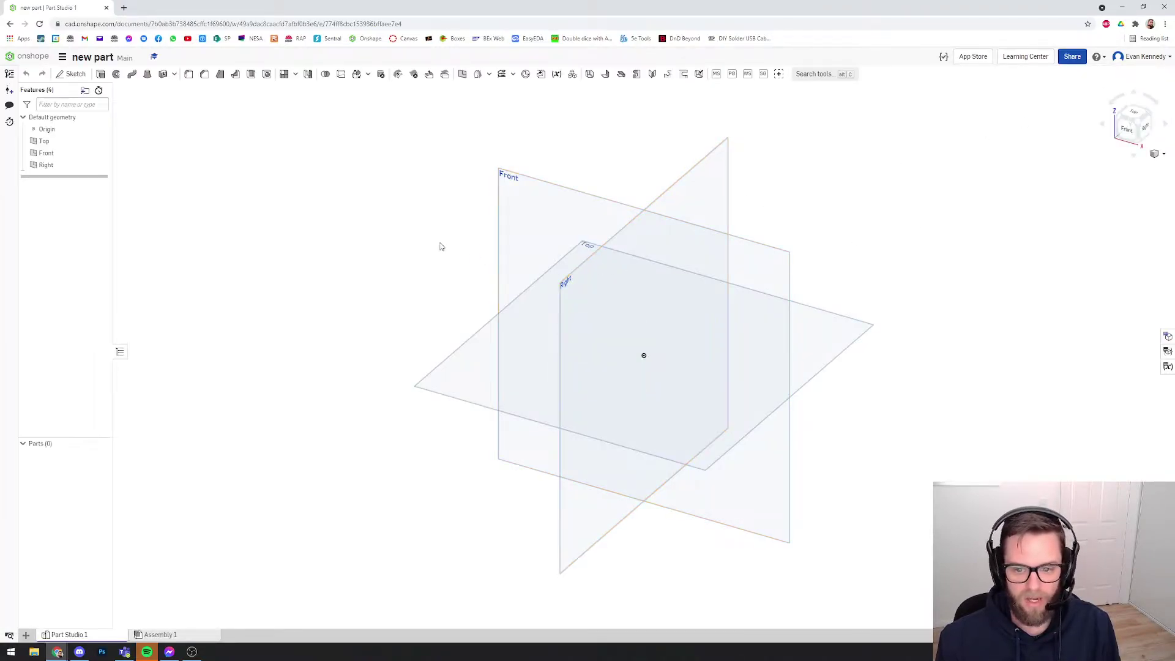
left_click(1144, 56)
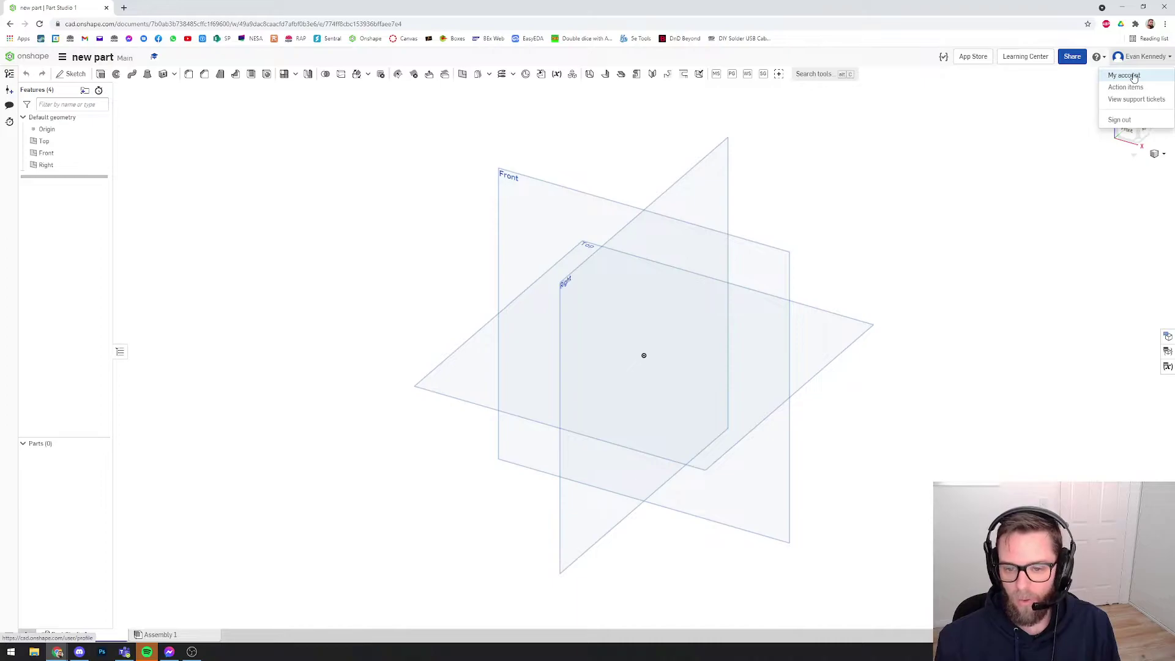
left_click(873, 154)
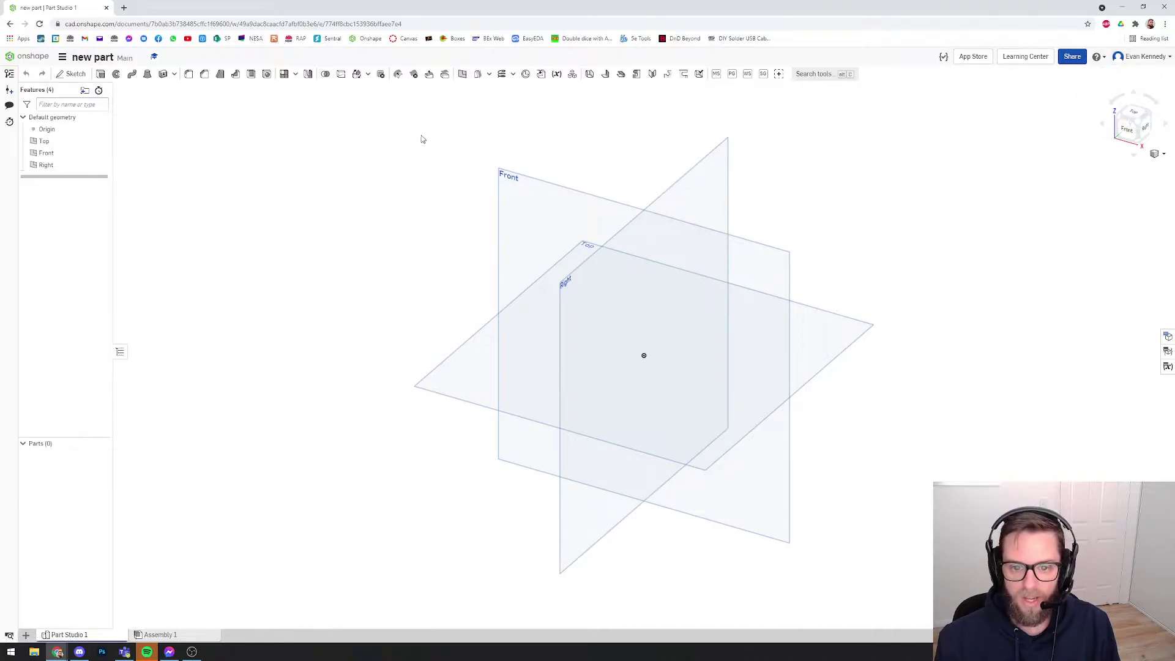
left_click_drag(369, 112, 916, 622)
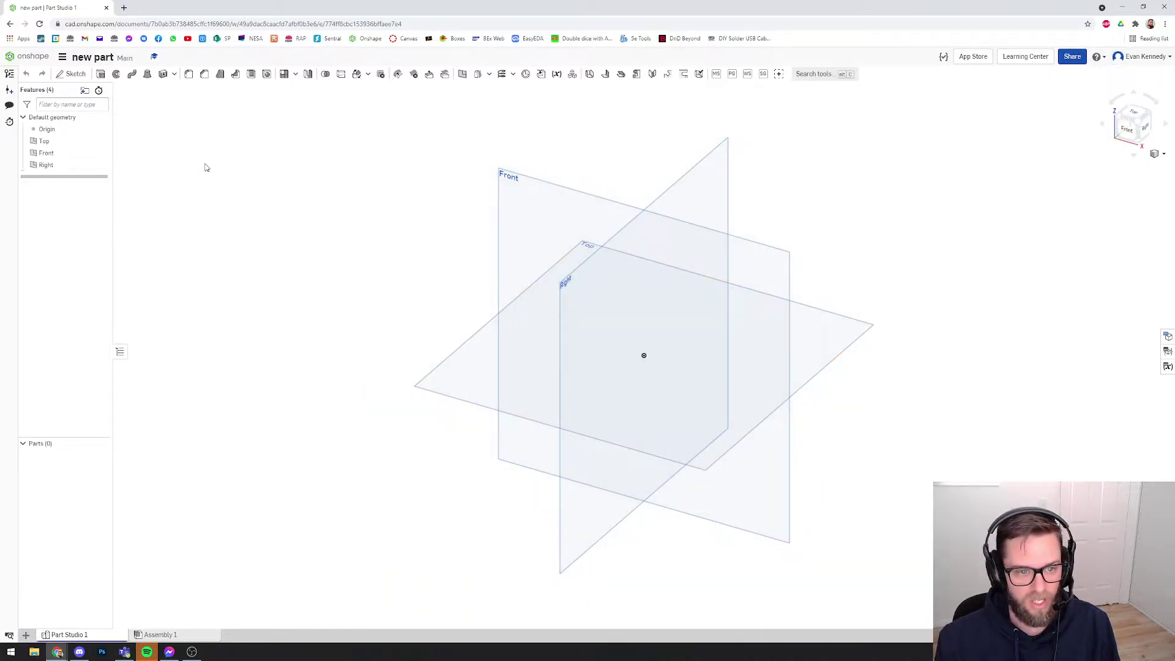
left_click(62, 58)
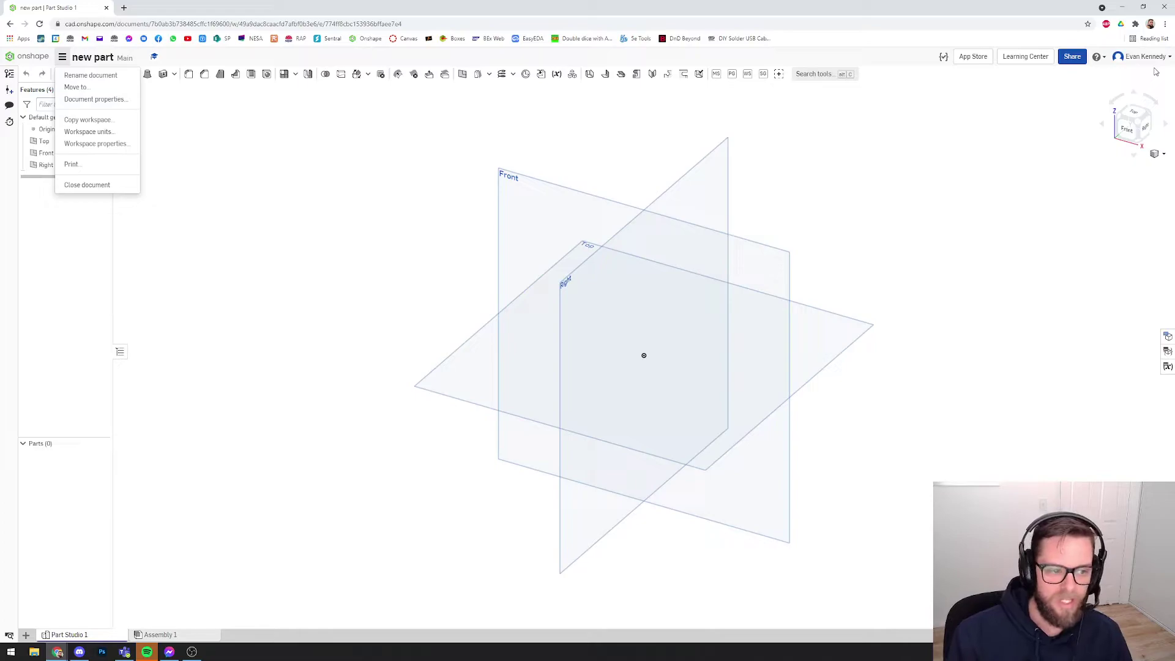
left_click(227, 190)
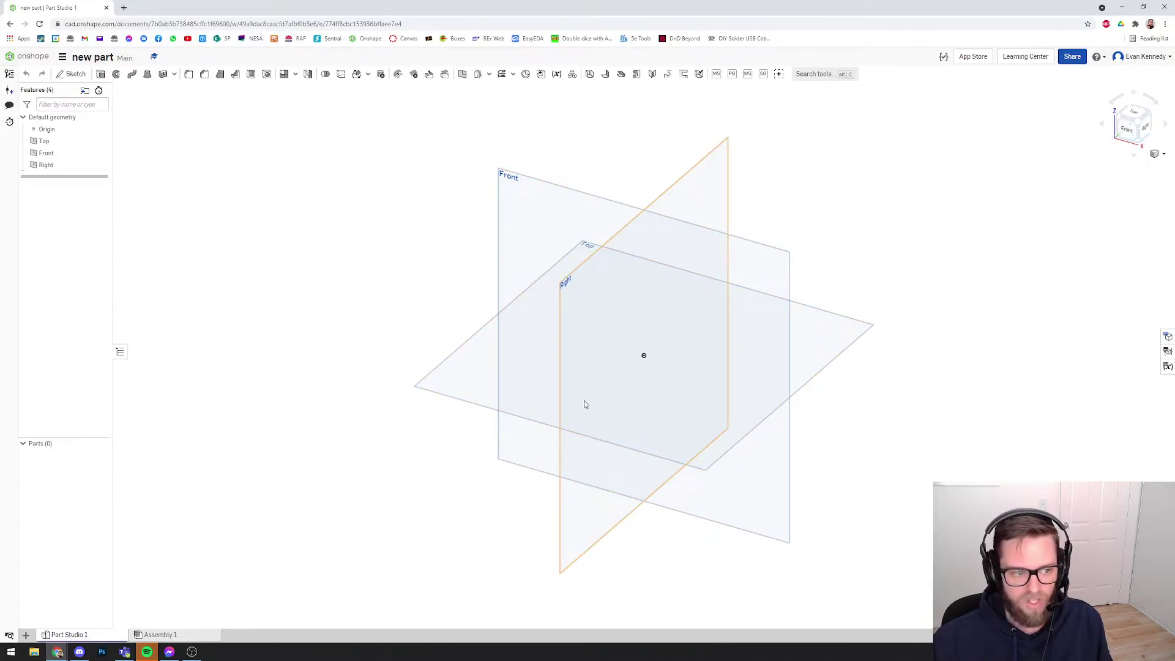
left_click(1128, 134)
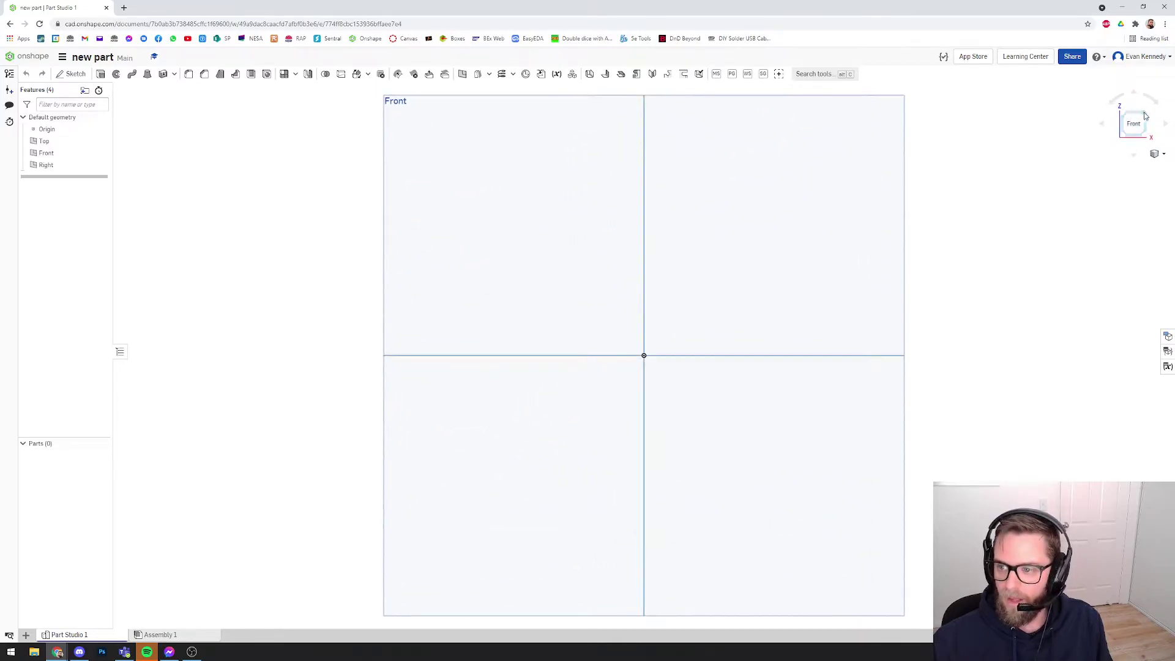
left_click(1147, 121)
left_click(1148, 130)
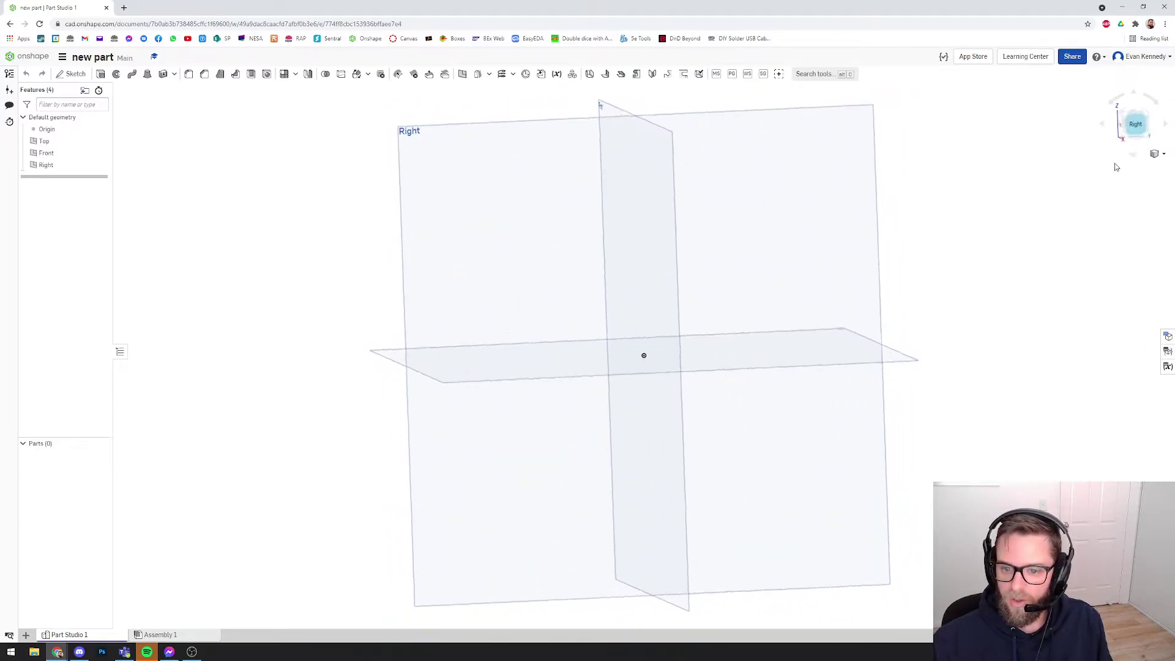
left_click(1123, 113)
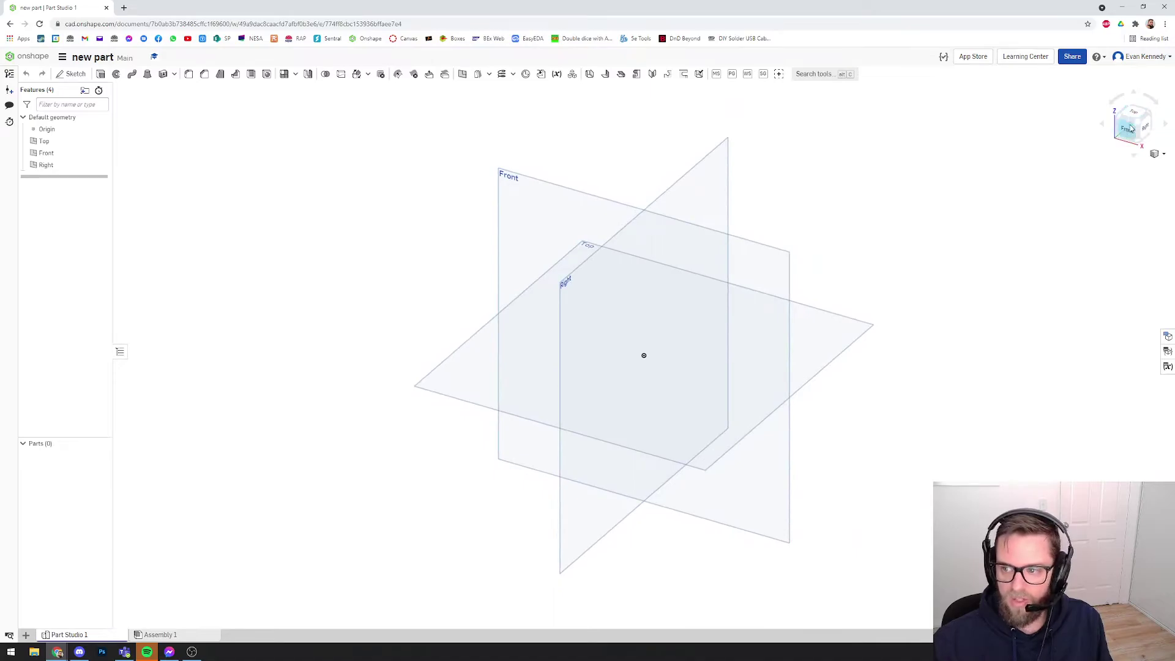
right_click(1131, 129)
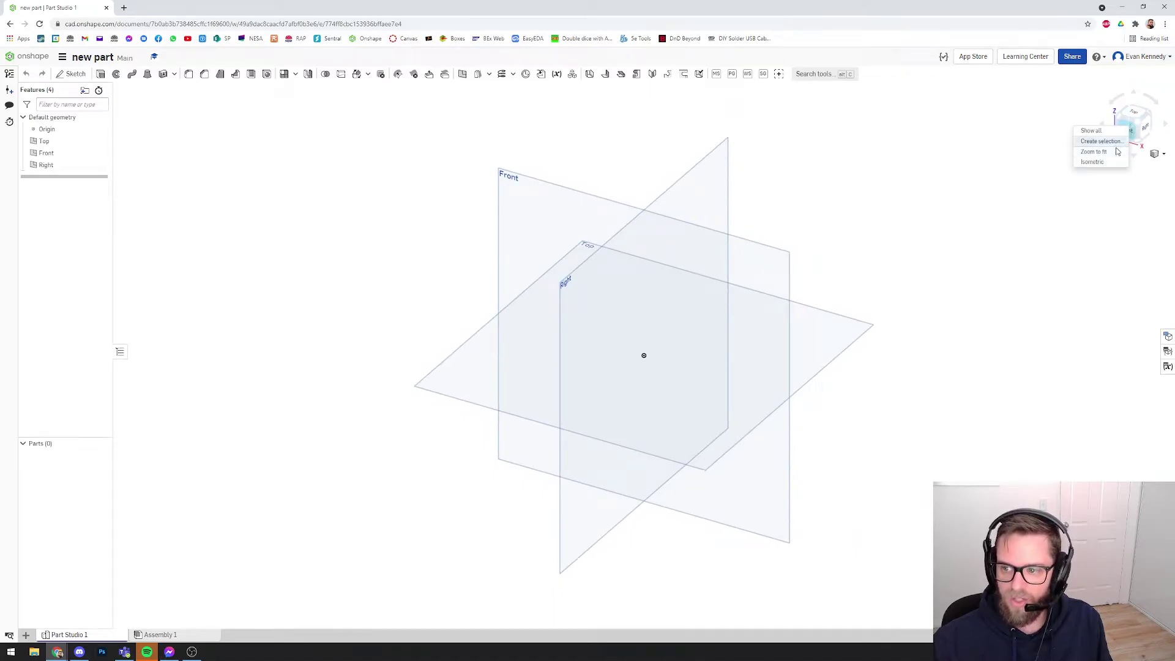
left_click(1163, 155)
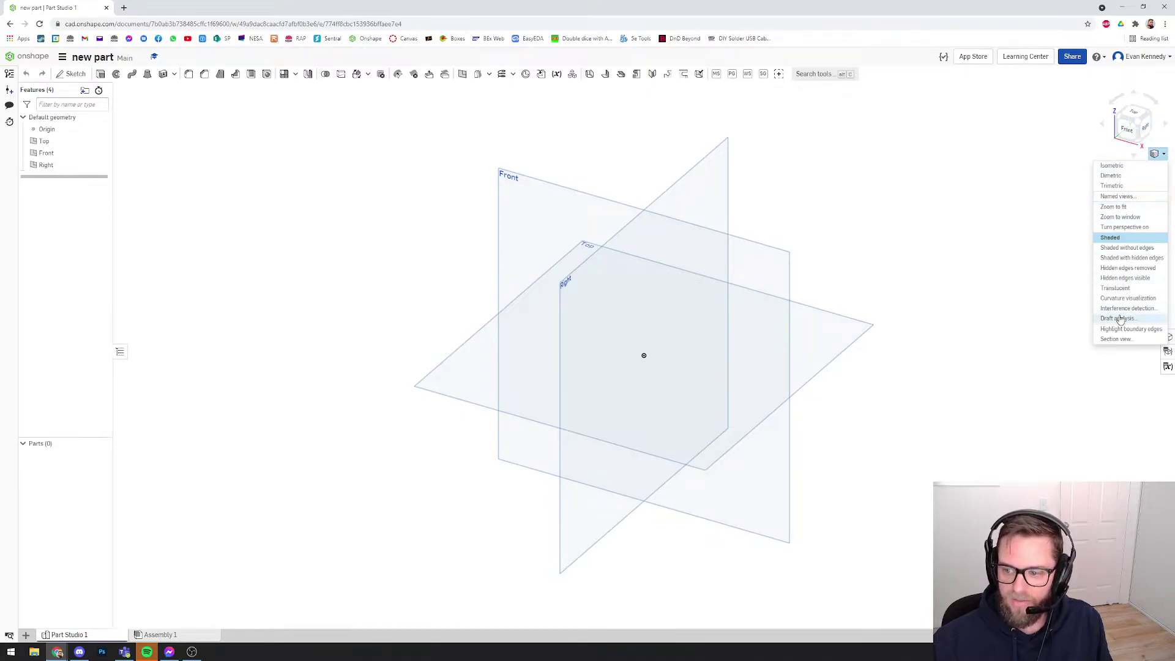
left_click(1002, 232)
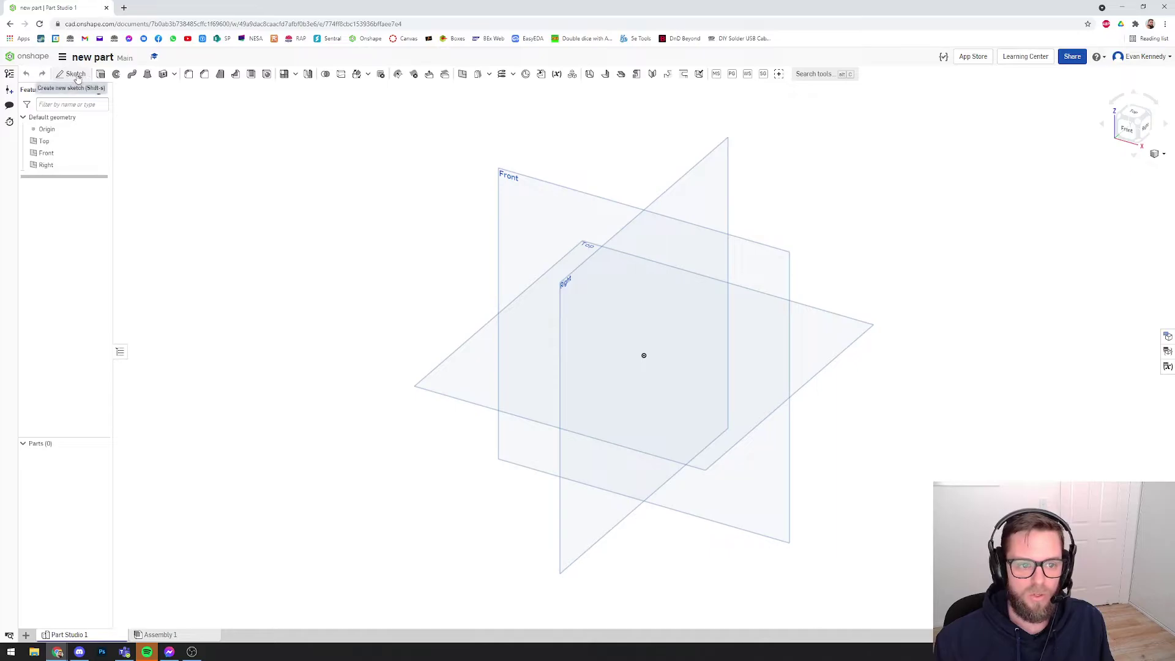
- Select and deselect the Top plane, then start Sketch 1 from the toolbar
left_click(471, 373)
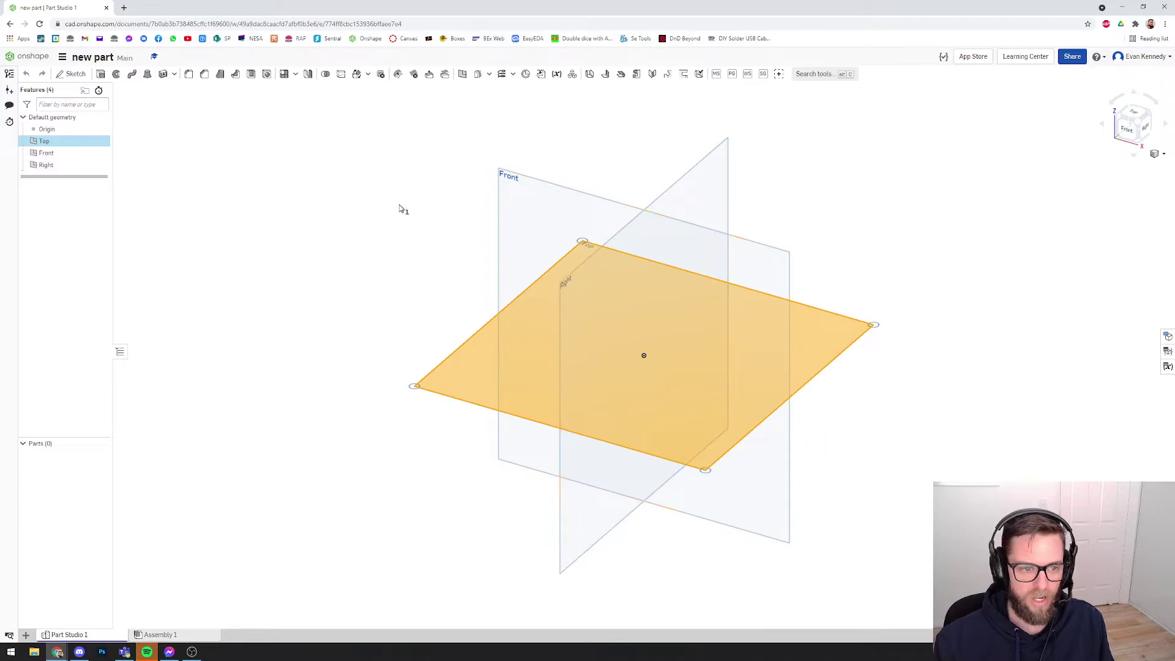
left_click(401, 265)
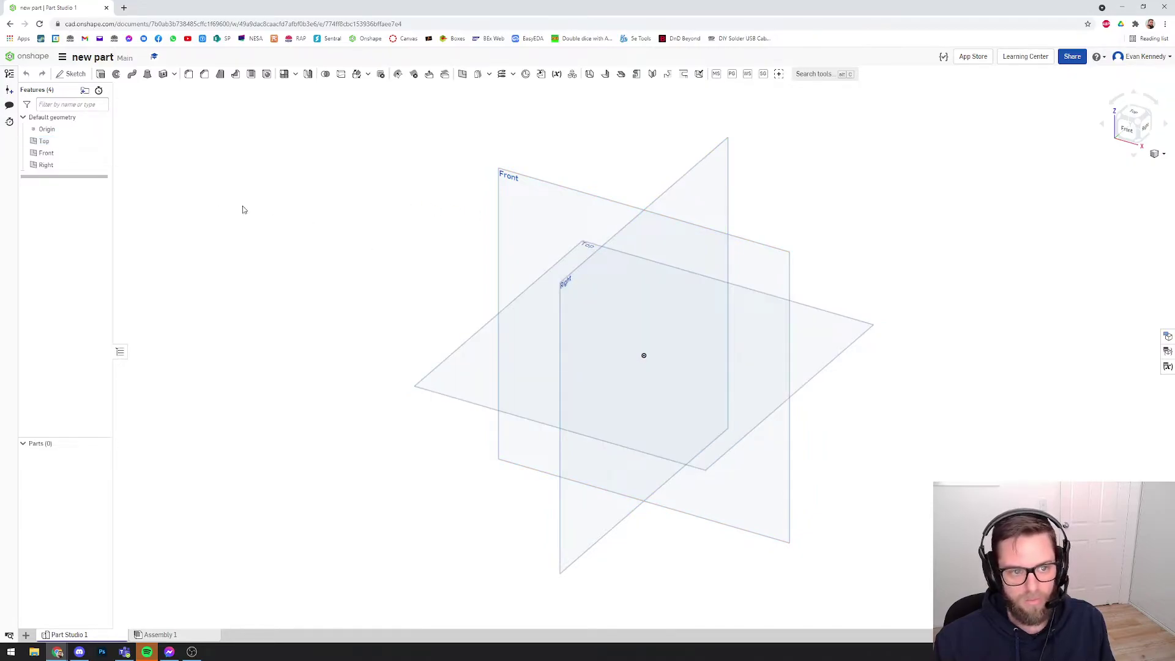
left_click(74, 73)
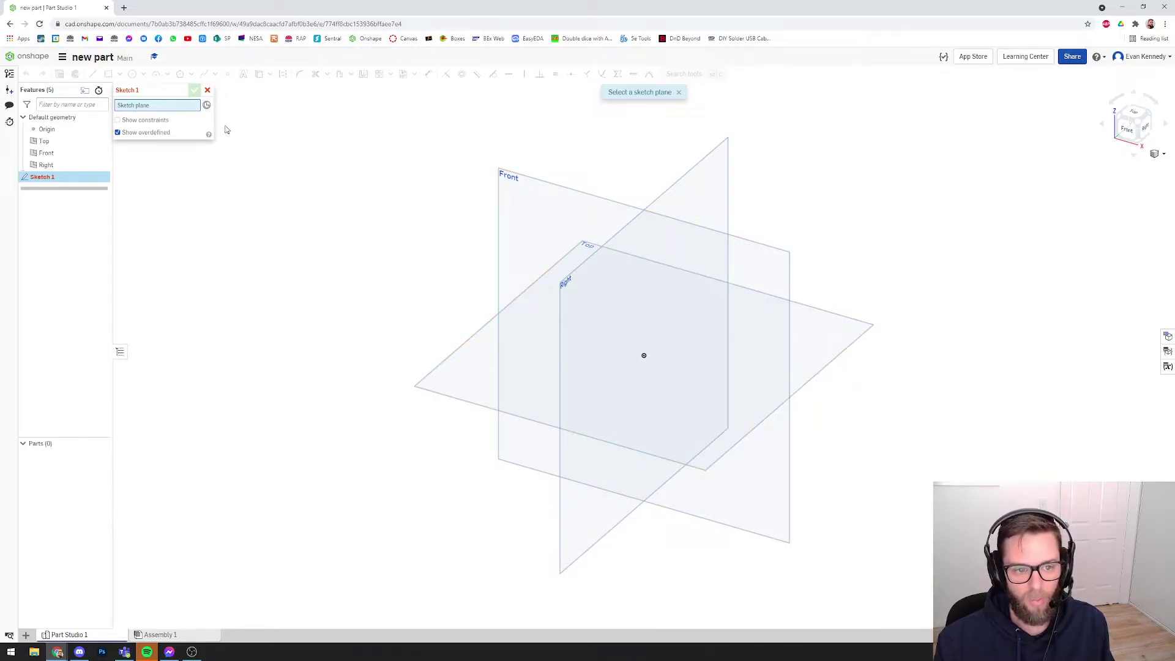
- Assign the Top plane as Sketch 1's sketch plane
left_click(467, 377)
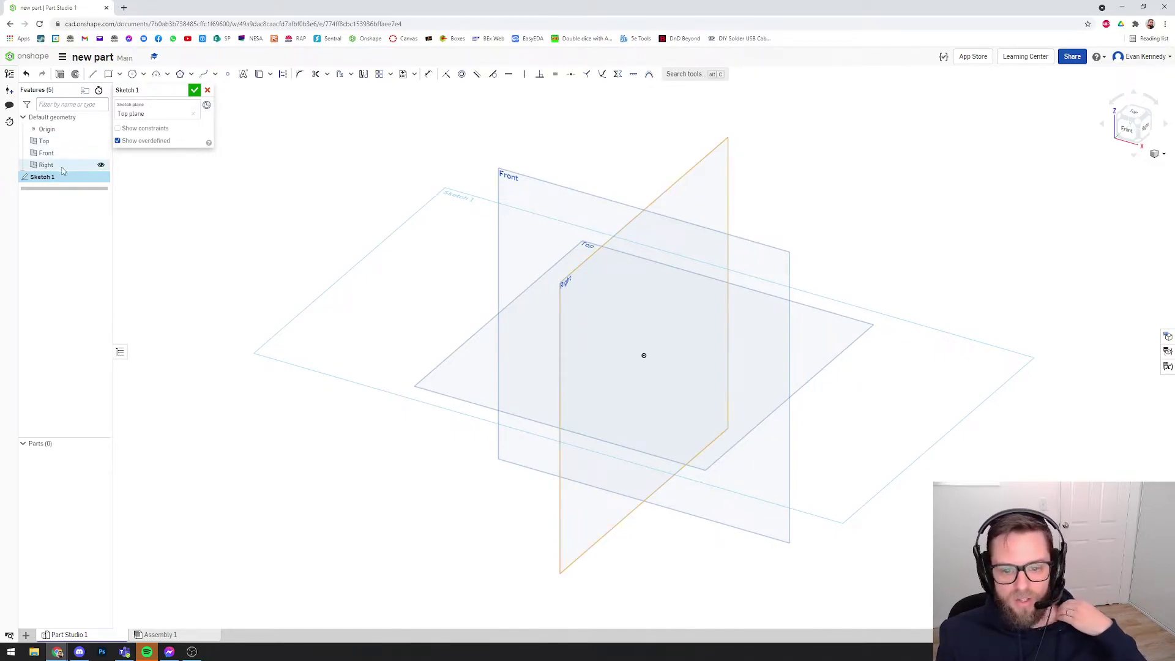
- Orbit around the default planes, then set the view normal to the Top sketch plane
left_click(1136, 116)
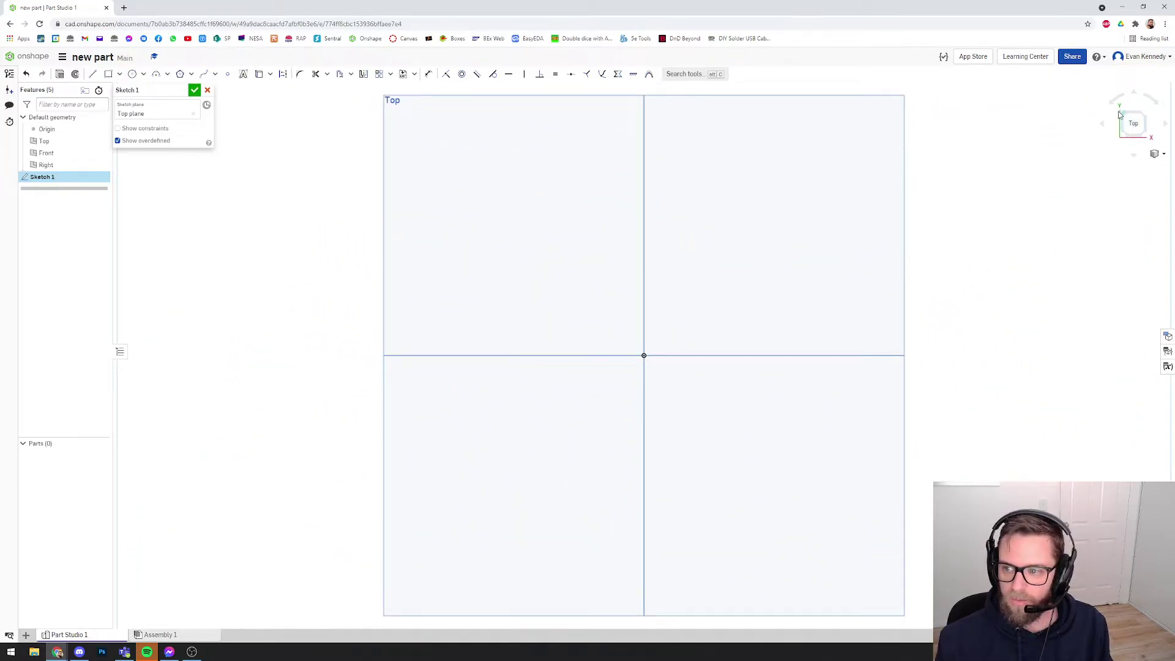
right_click_drag(1040, 165, 967, 235)
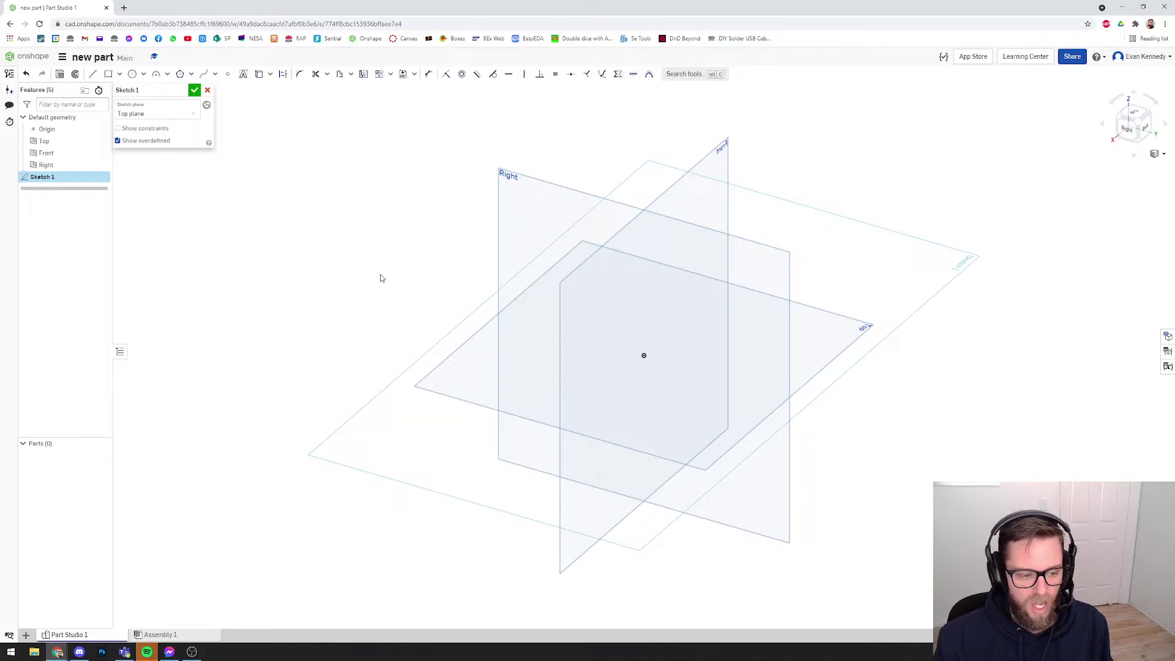
right_click(473, 366)
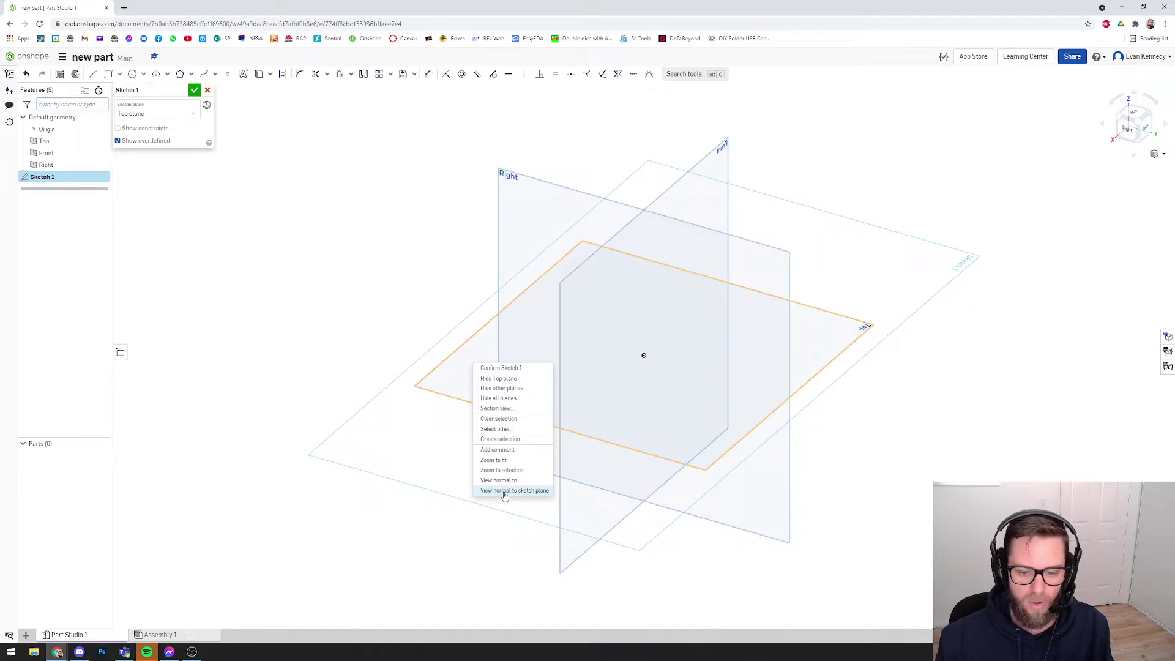
left_click(524, 492)
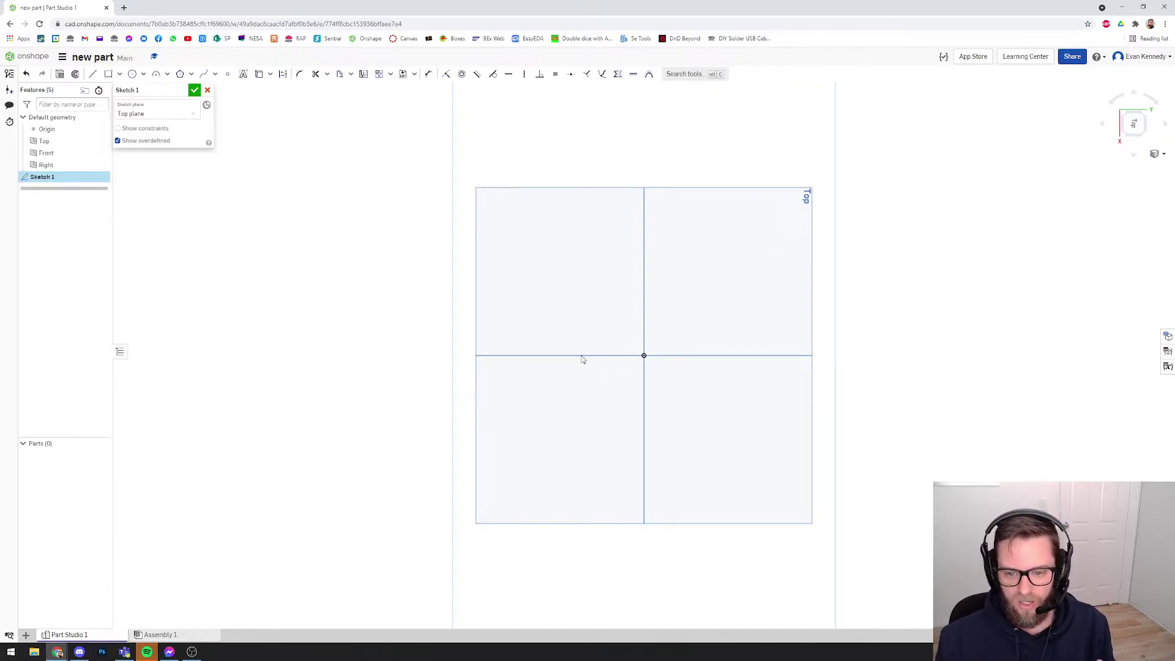
- Rotate and step the sketch view, bringing it back exactly to the Top orientation
left_click(1114, 102)
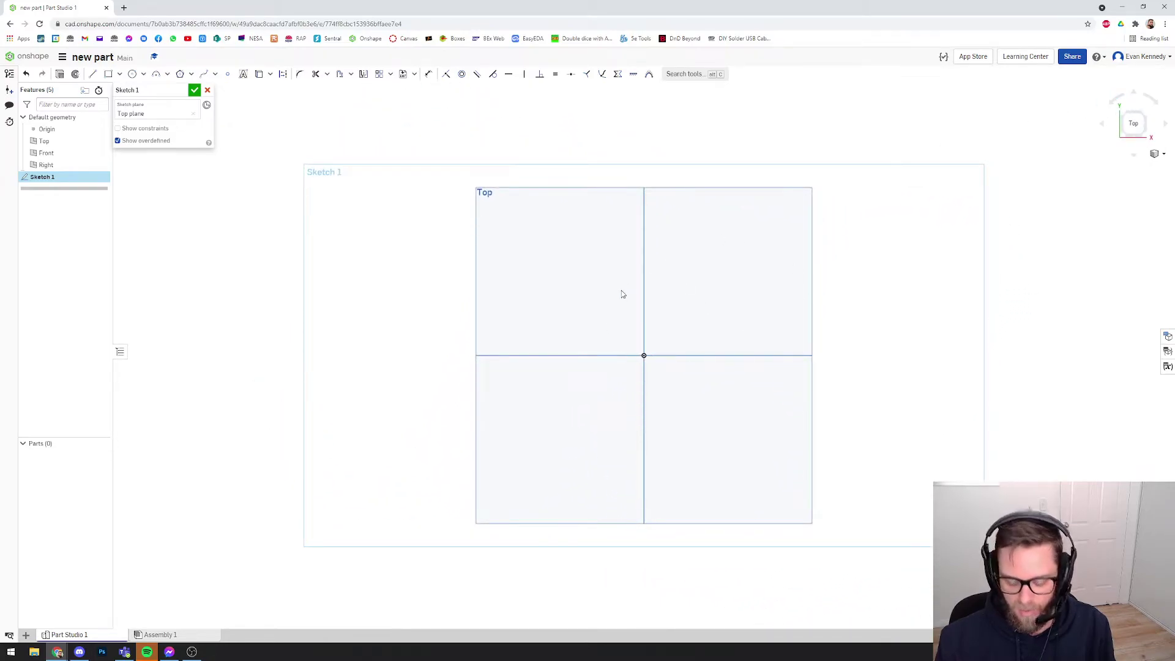
key("Right")
key("Left")
key("Up")
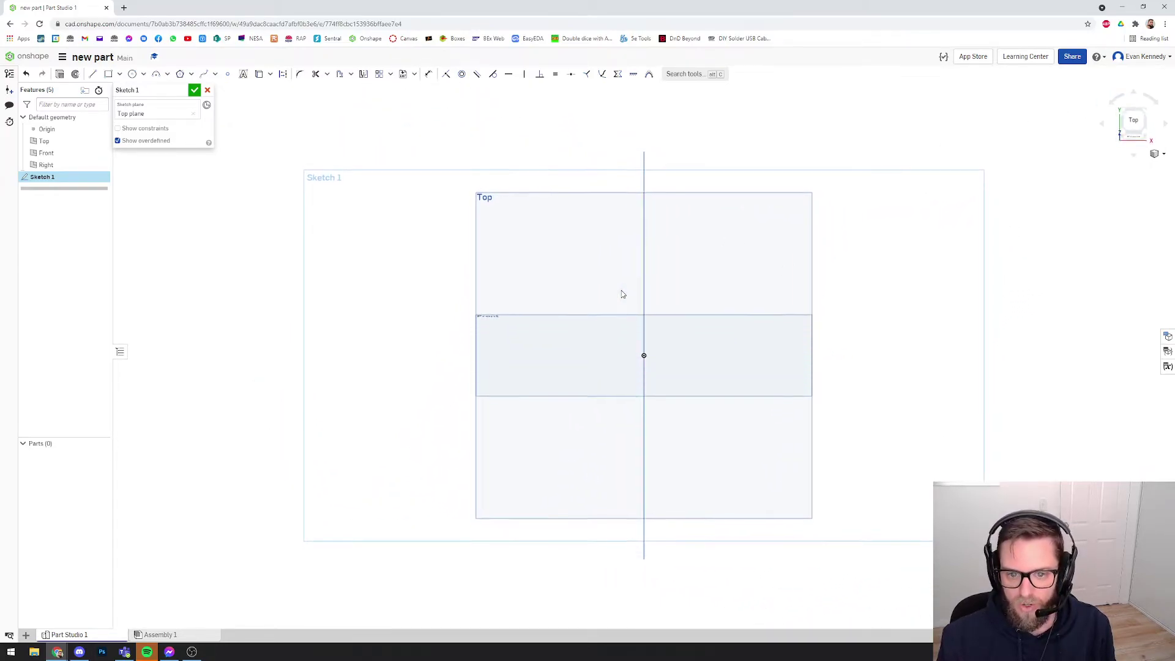
key("Down")
key("Right")
key("Up")
key("Down")
key("Left")
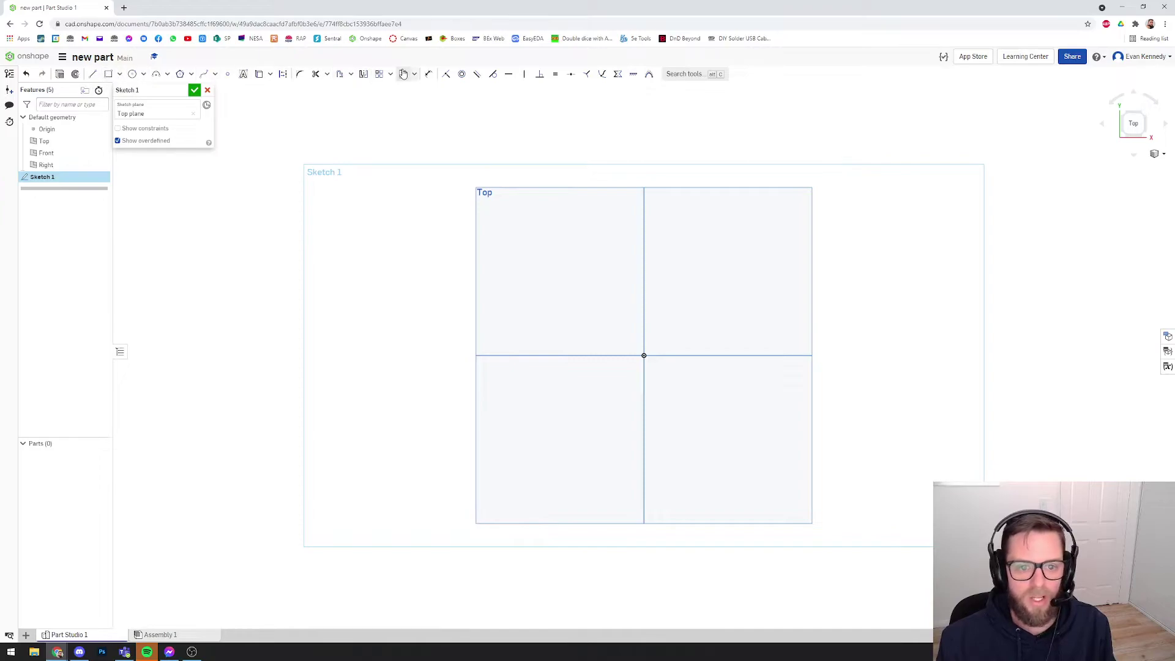
- Draw a corner rectangle about 47.1 × 47.3 above and left of the origin
left_click(109, 76)
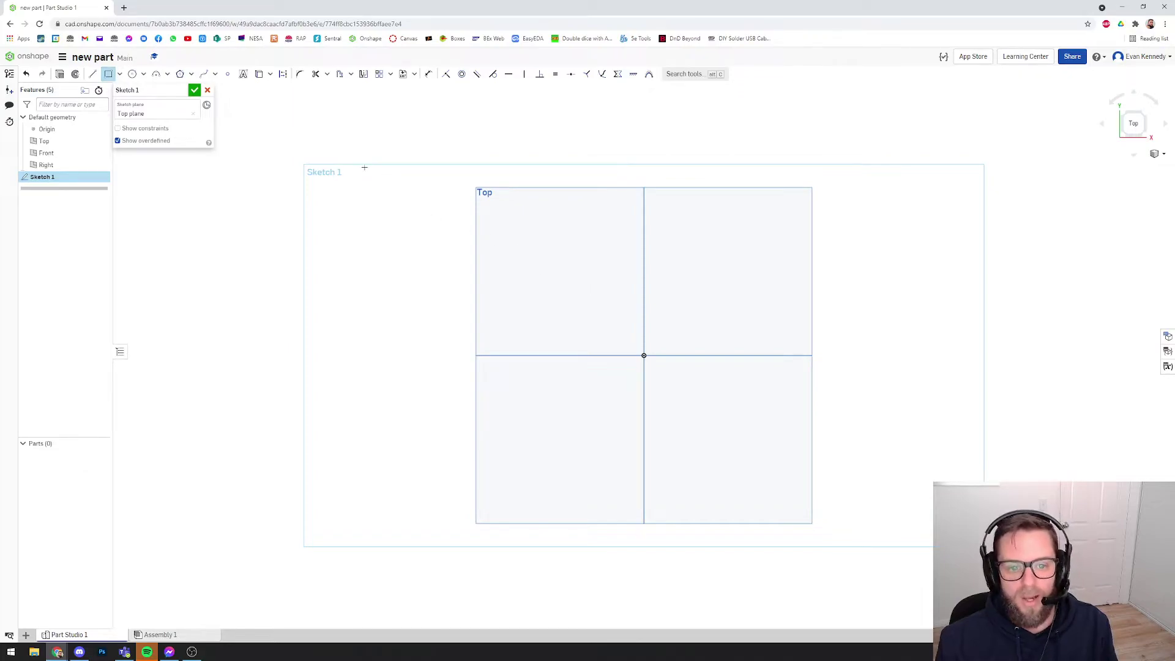
left_click(334, 136)
key("Escape")
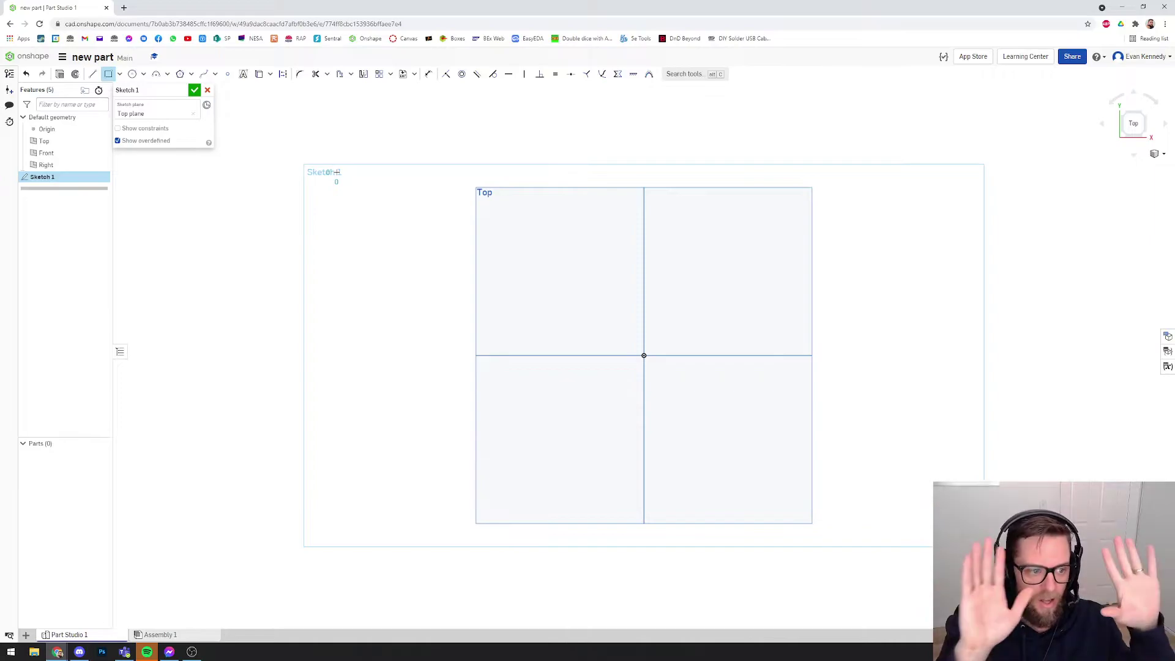
left_click(337, 172)
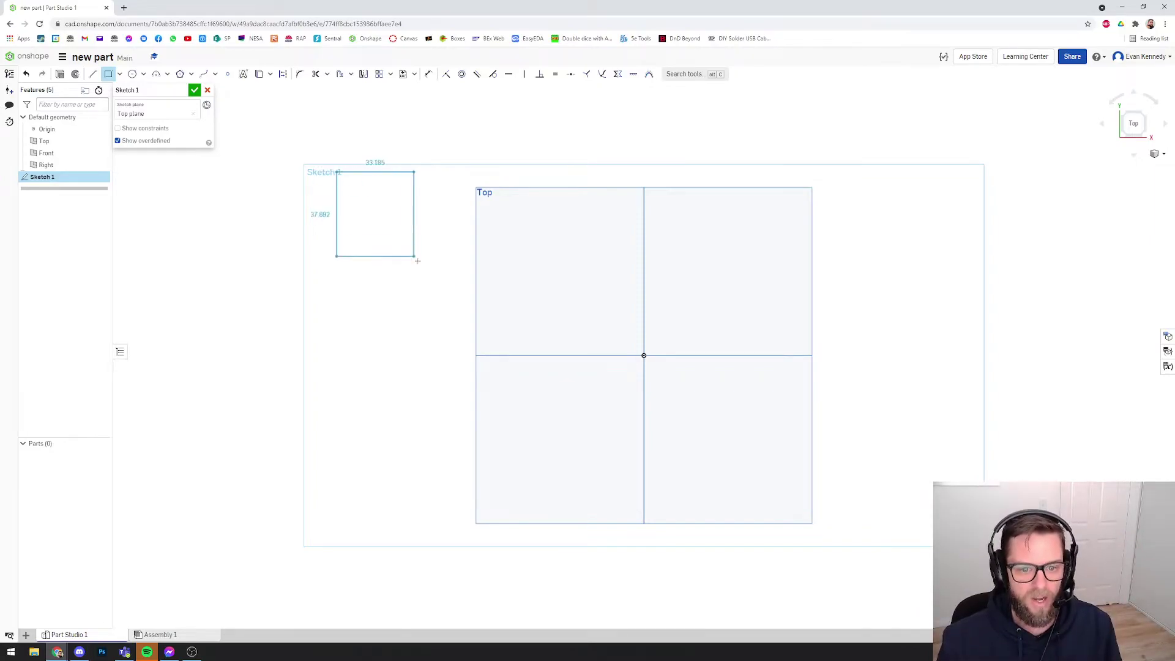
left_click(442, 278)
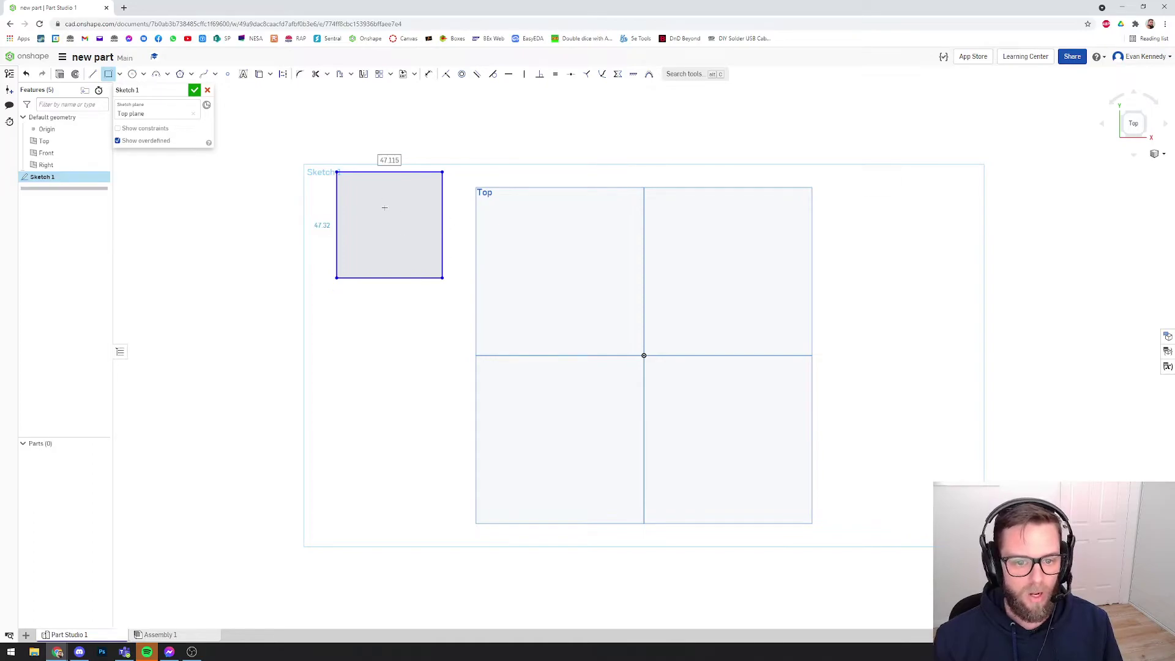
- Drag the rectangle's corners and edges to shrink it to roughly 47×47, up-left of the origin
key("Escape")
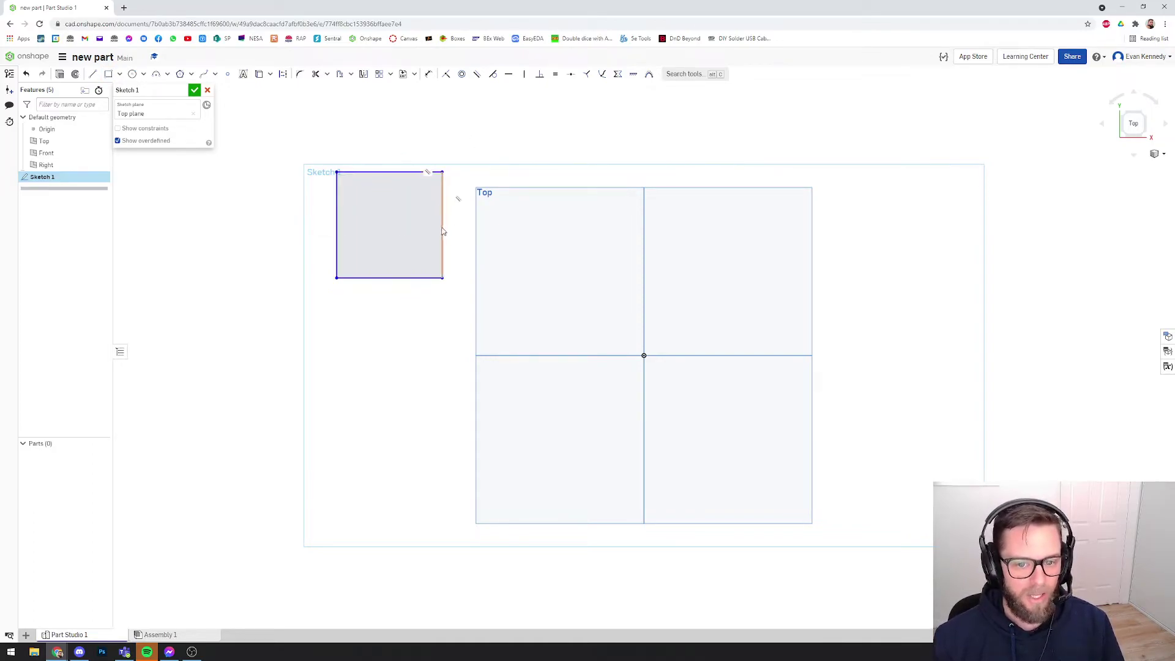
left_click_drag(443, 278, 412, 280)
left_click_drag(382, 211, 403, 231)
left_click_drag(370, 173, 380, 183)
left_click_drag(412, 280, 540, 329)
left_click_drag(336, 186, 423, 184)
left_click_drag(470, 184, 470, 215)
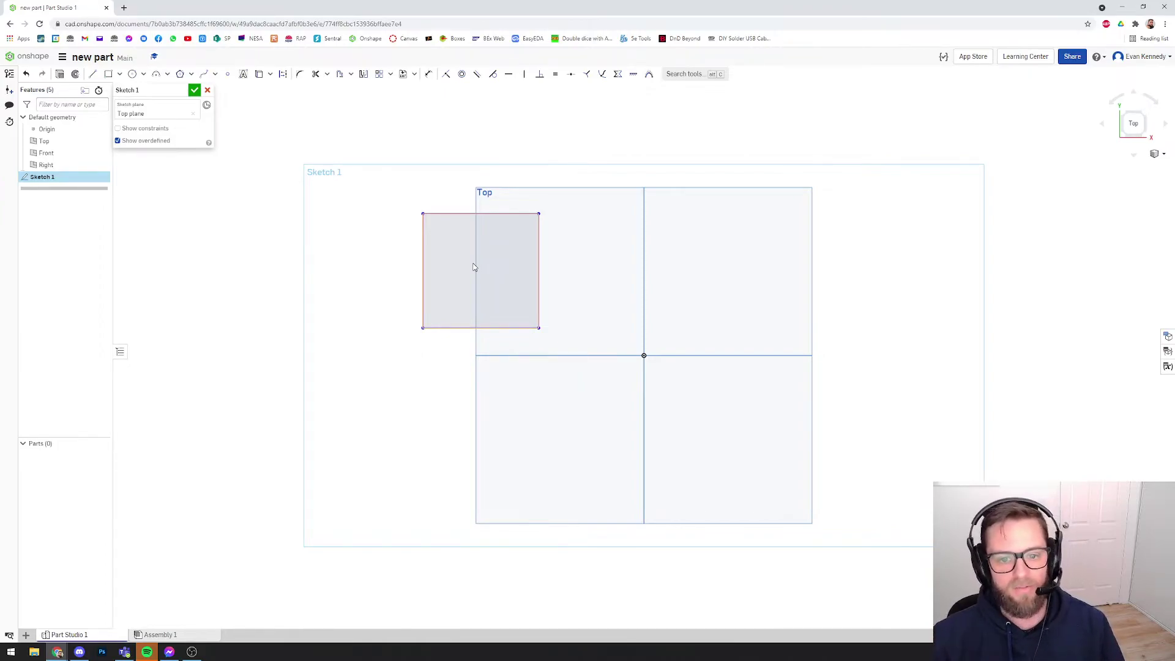
left_click(467, 214)
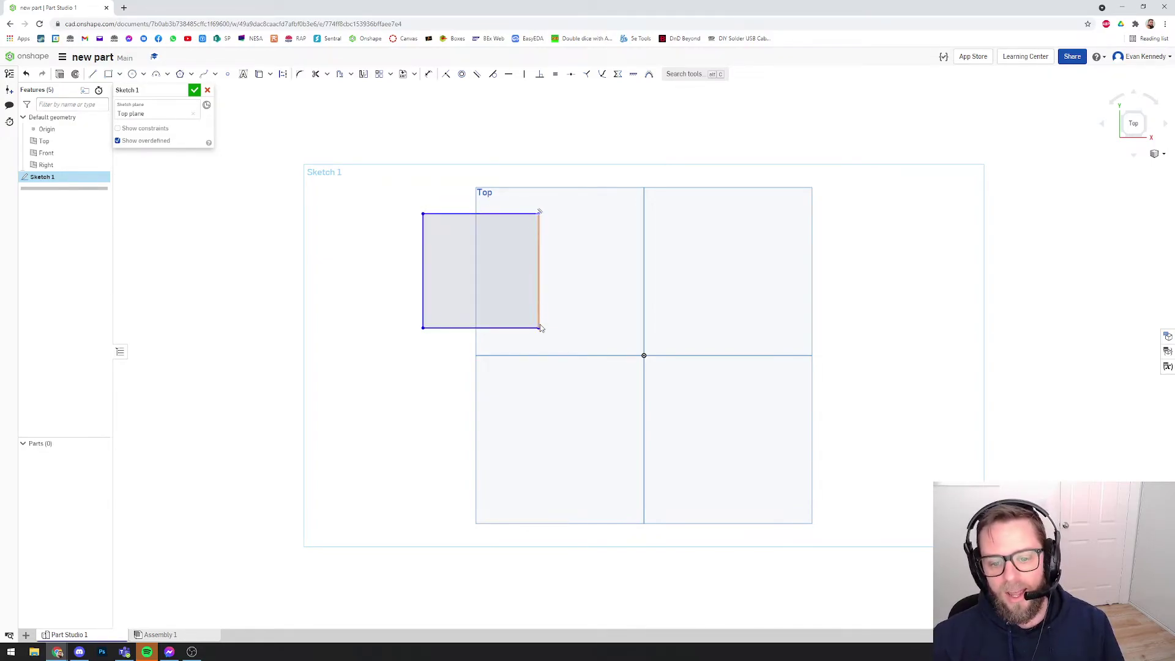
left_click(515, 296)
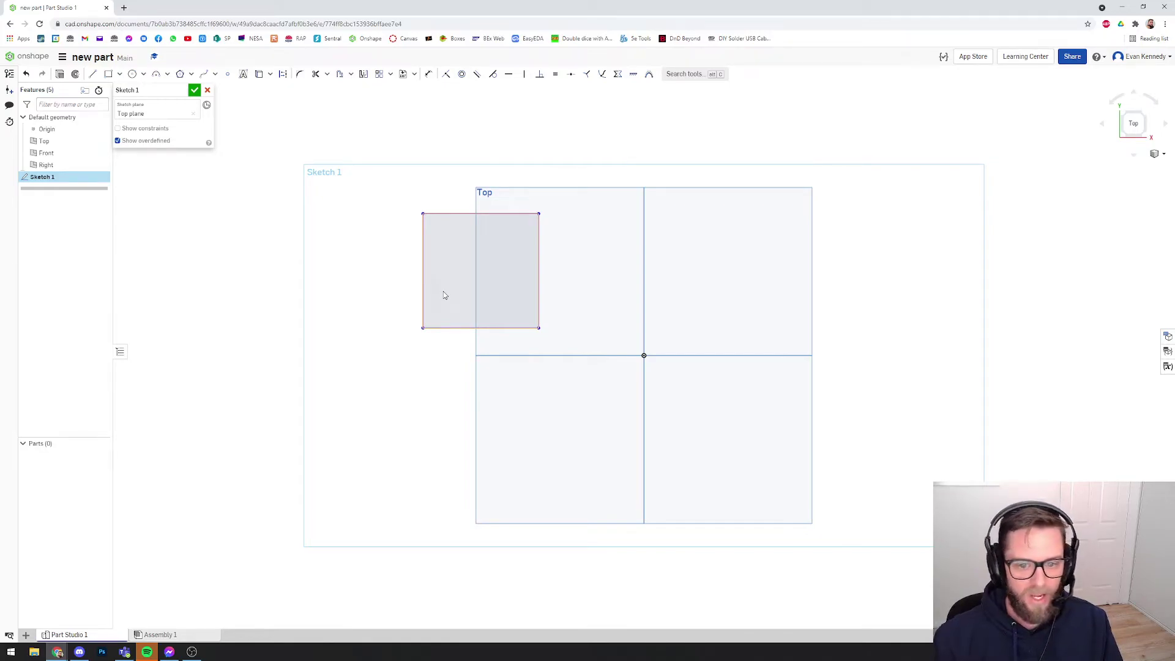
- Activate the Dimension tool with the D shortcut
key("d")
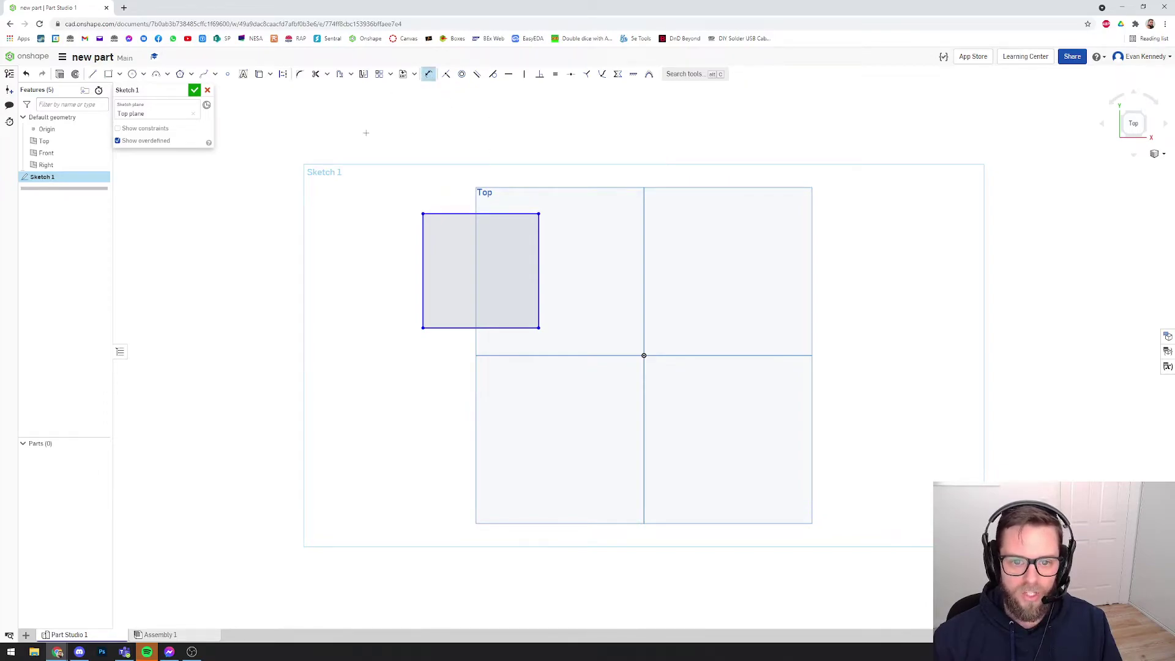
- Dimension the rectangle's top edge to a width of 30 mm, placed above it
left_click(465, 214)
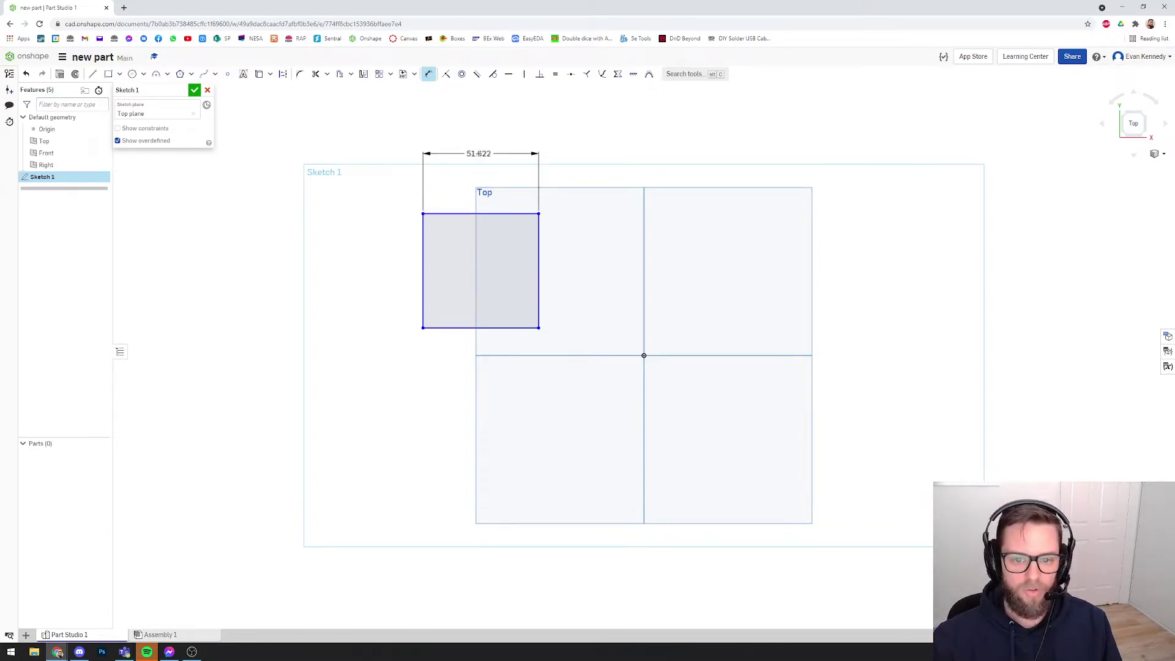
left_click(479, 154)
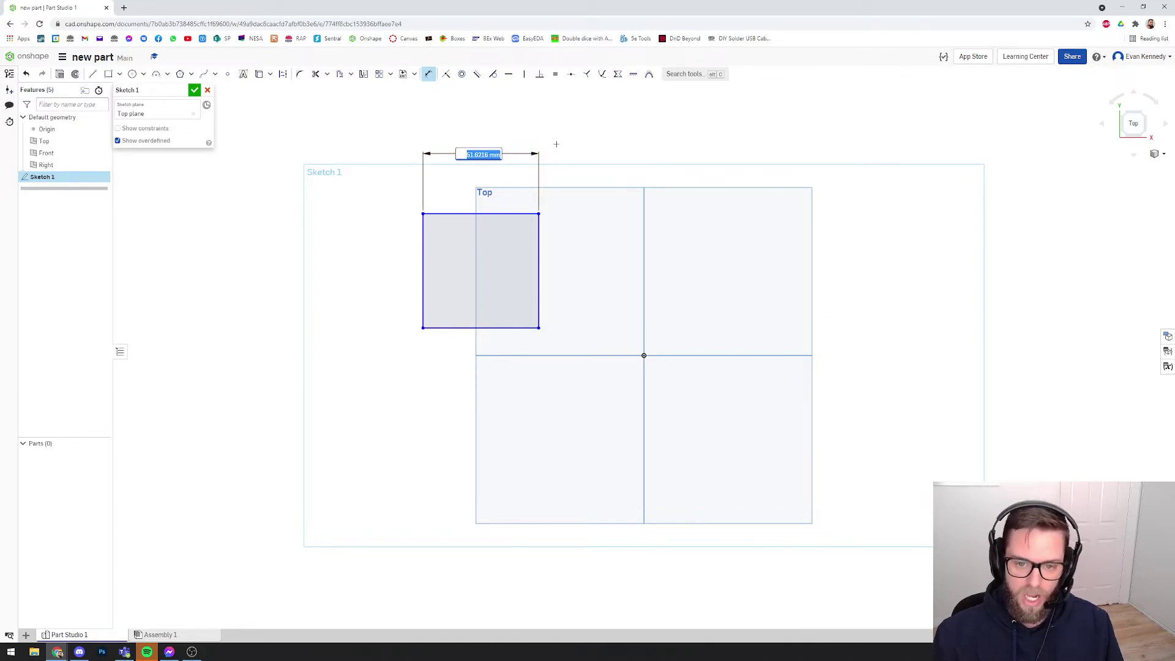
type("30")
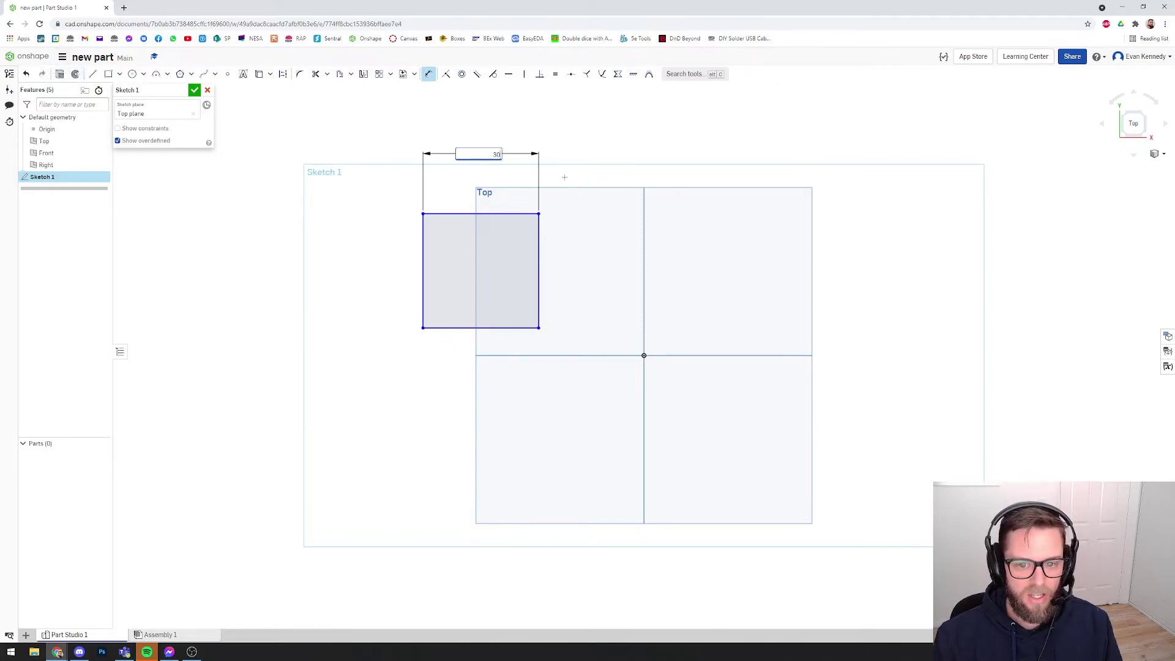
double_click(496, 154)
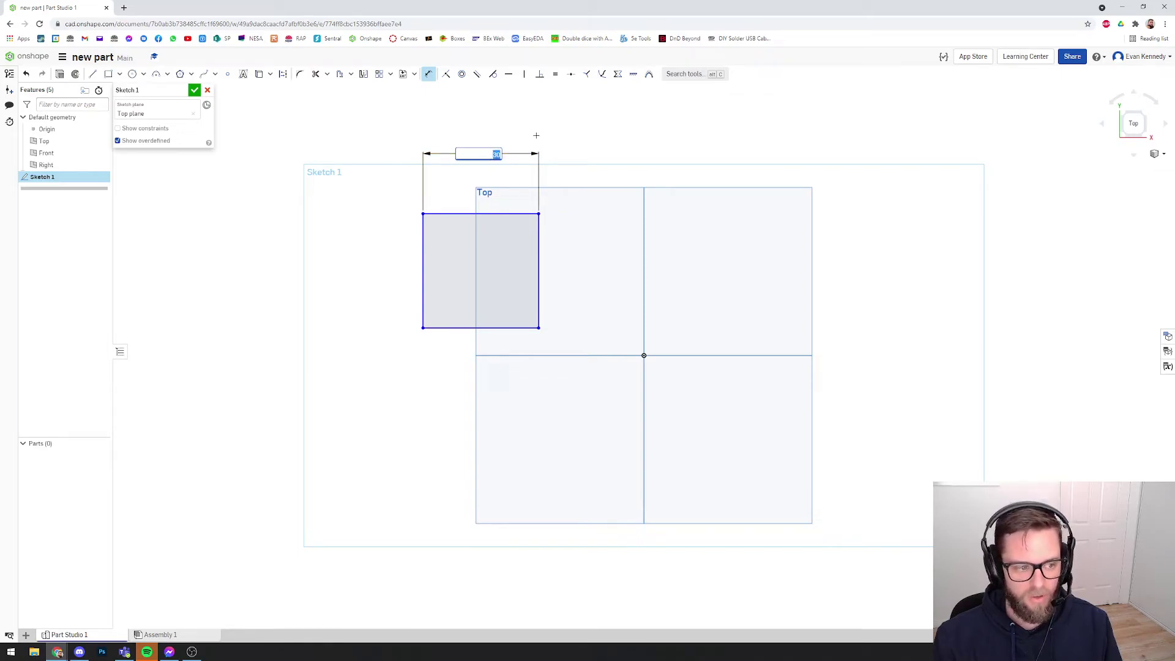
key("BackSpace")
key("Escape")
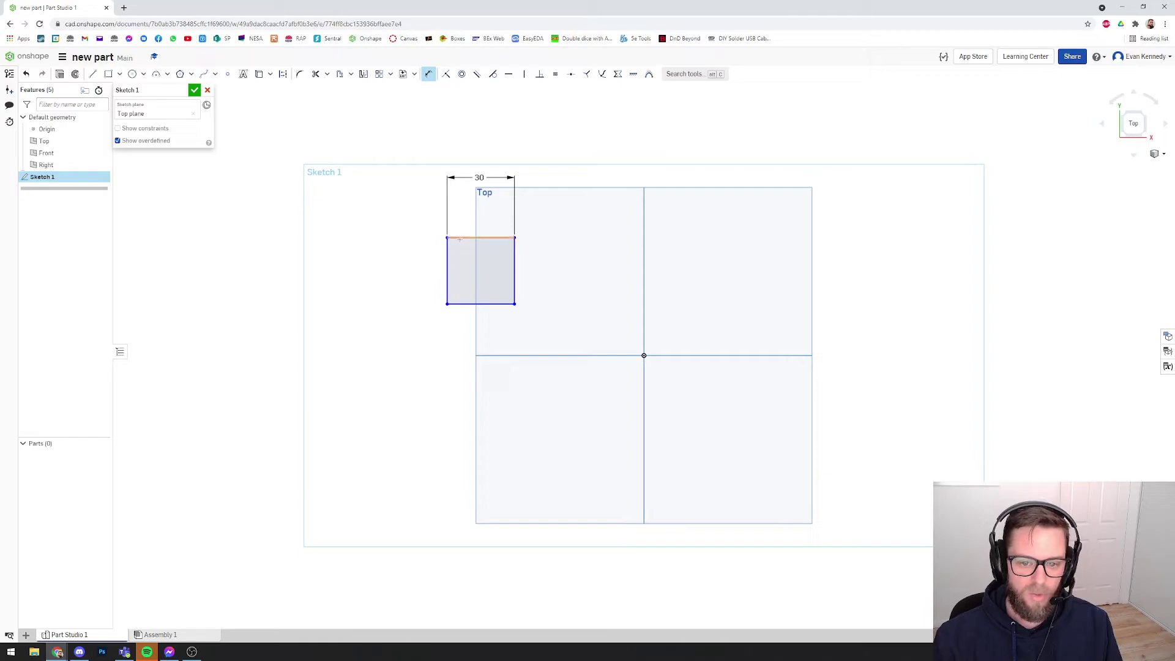
- Dimension the left edge to a 30 mm height, making a 30 × 30 square
left_click(446, 272)
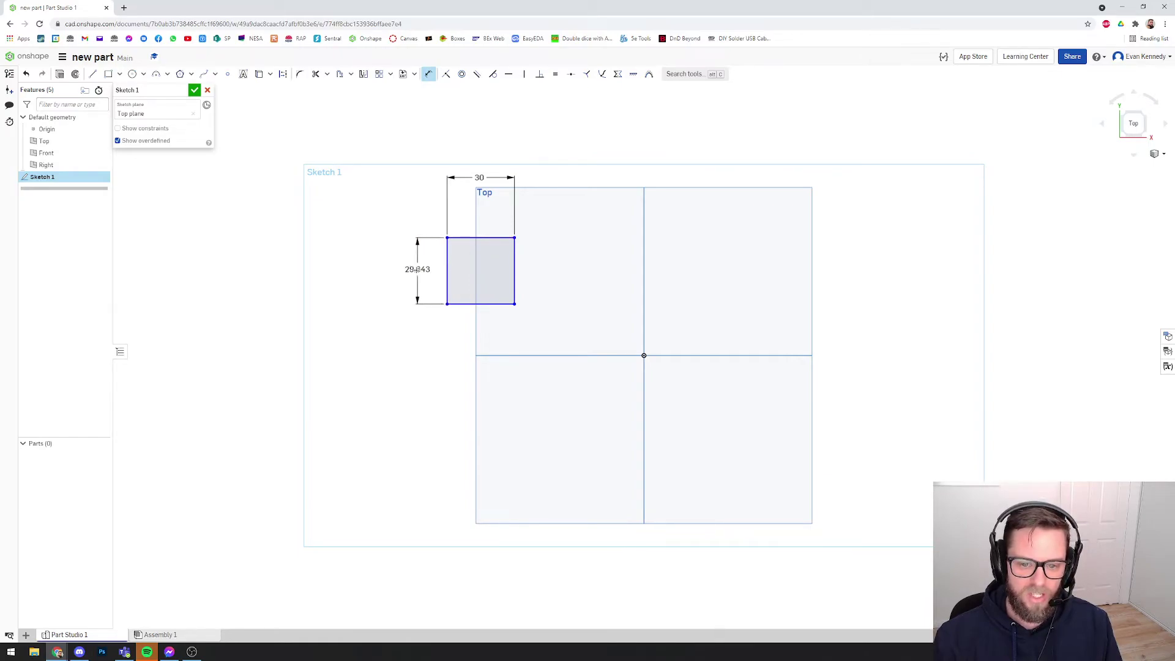
left_click(404, 271)
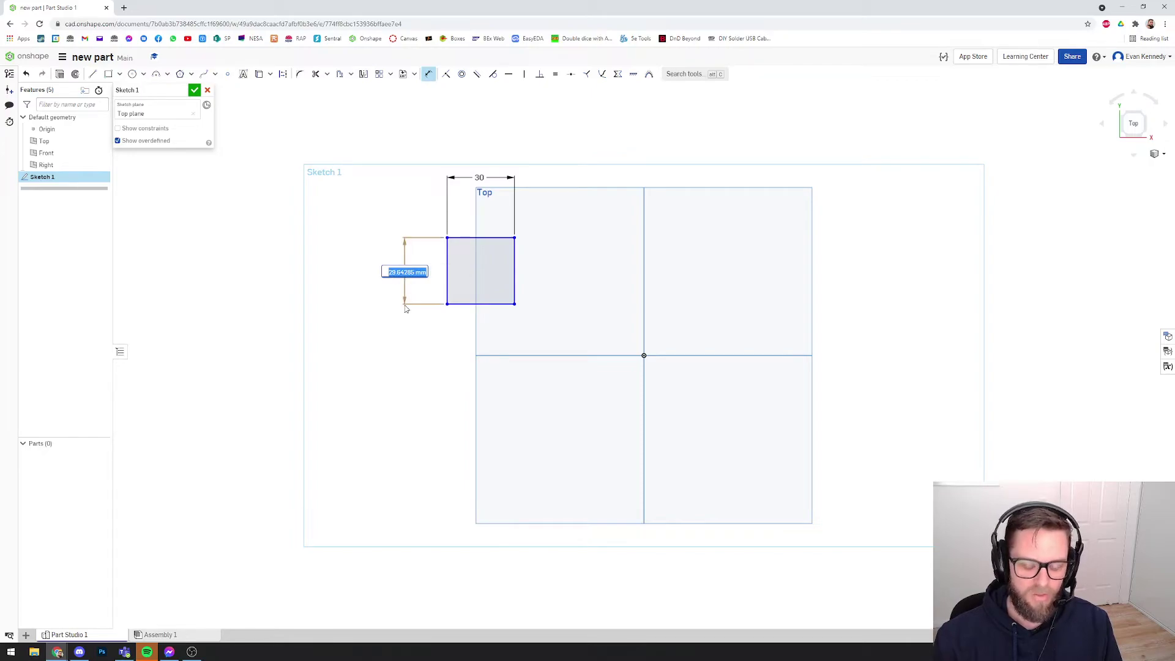
type("30")
key("Return")
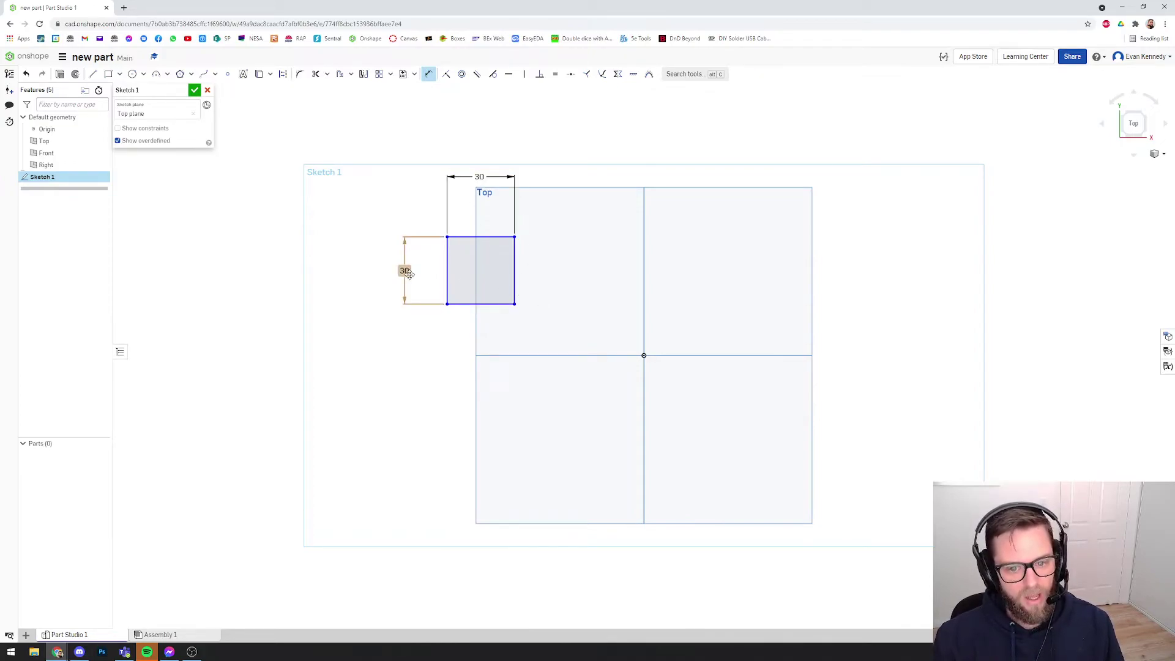
- Try moving the square, then undo and redo to restore its dimensioned state
left_click_drag(515, 304, 493, 320)
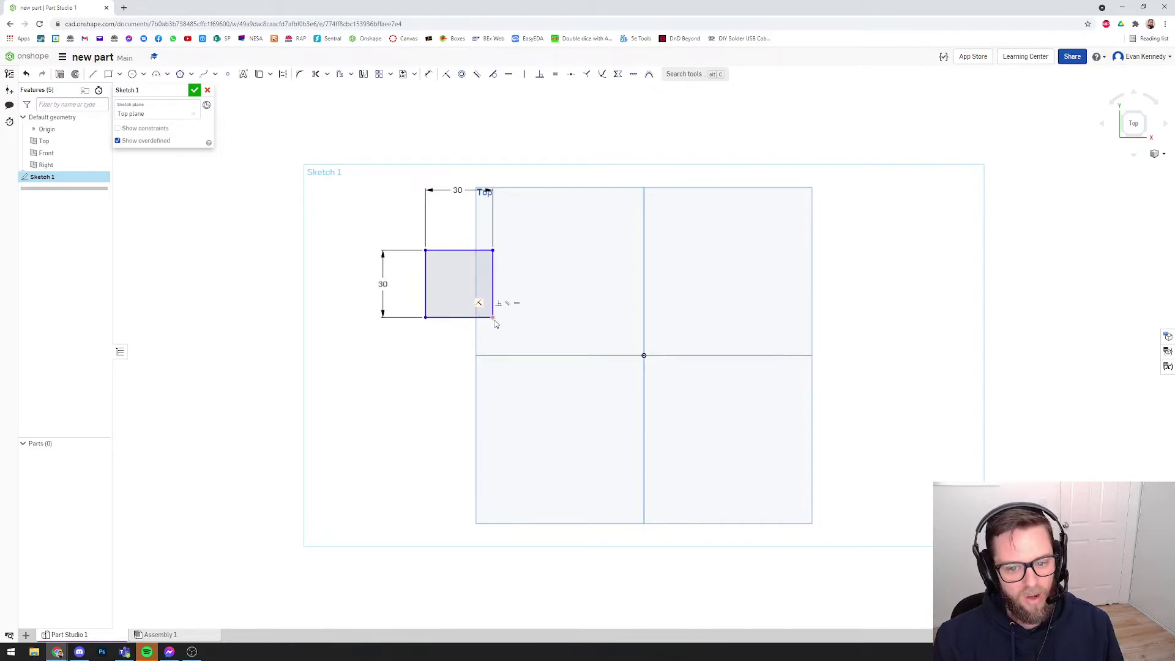
key("ctrl+z")
key("ctrl+y")
key("ctrl+z")
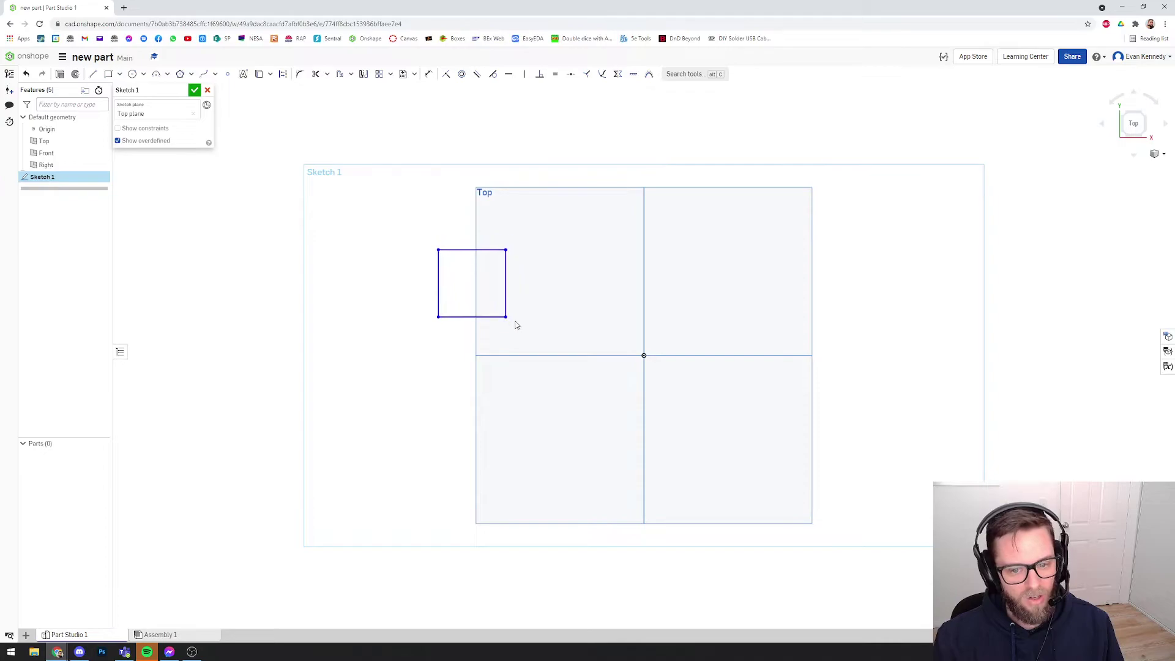
key("ctrl+z")
key("ctrl+y")
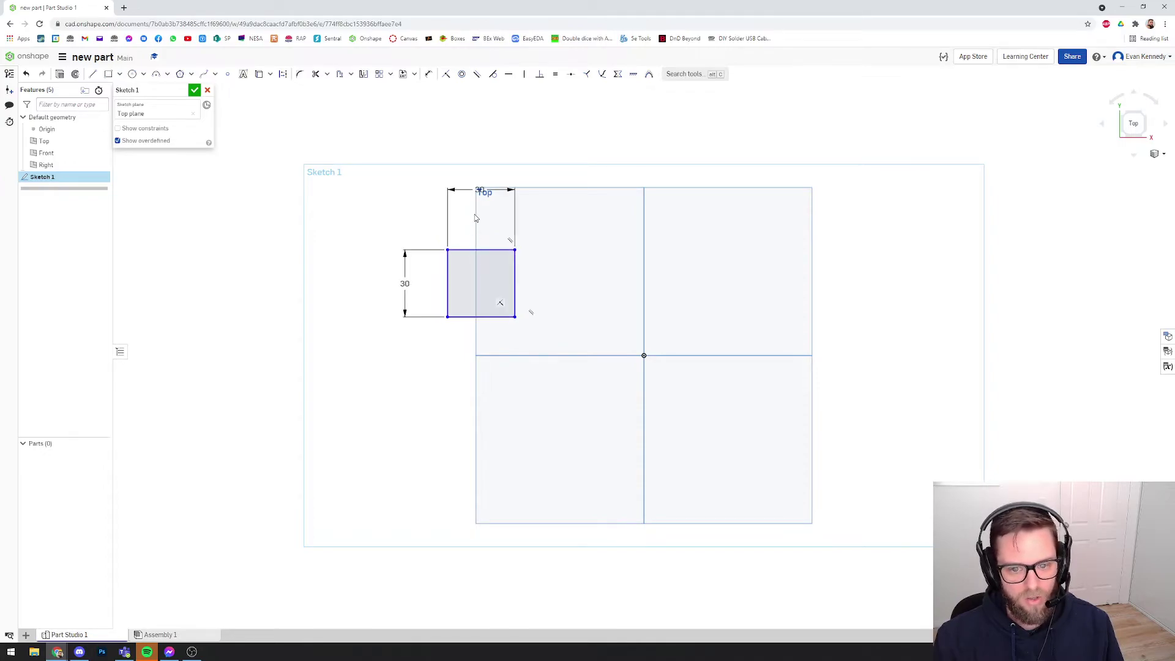
- Begin a dimension on the square's left edge, then cancel it
left_click(429, 74)
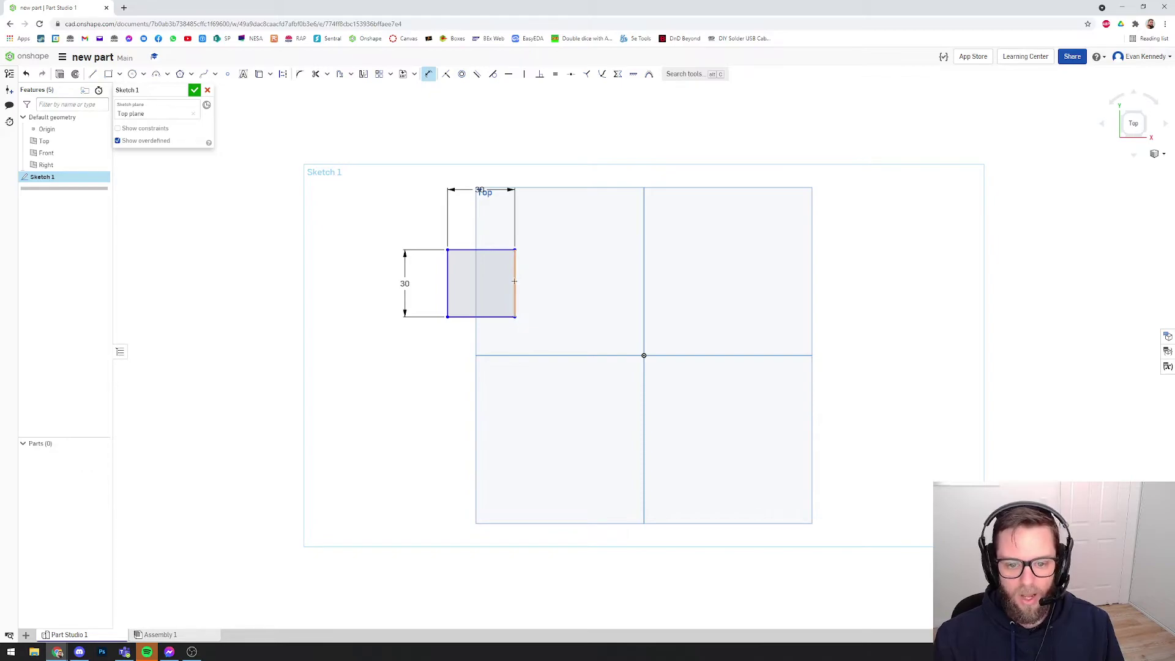
left_click(447, 275)
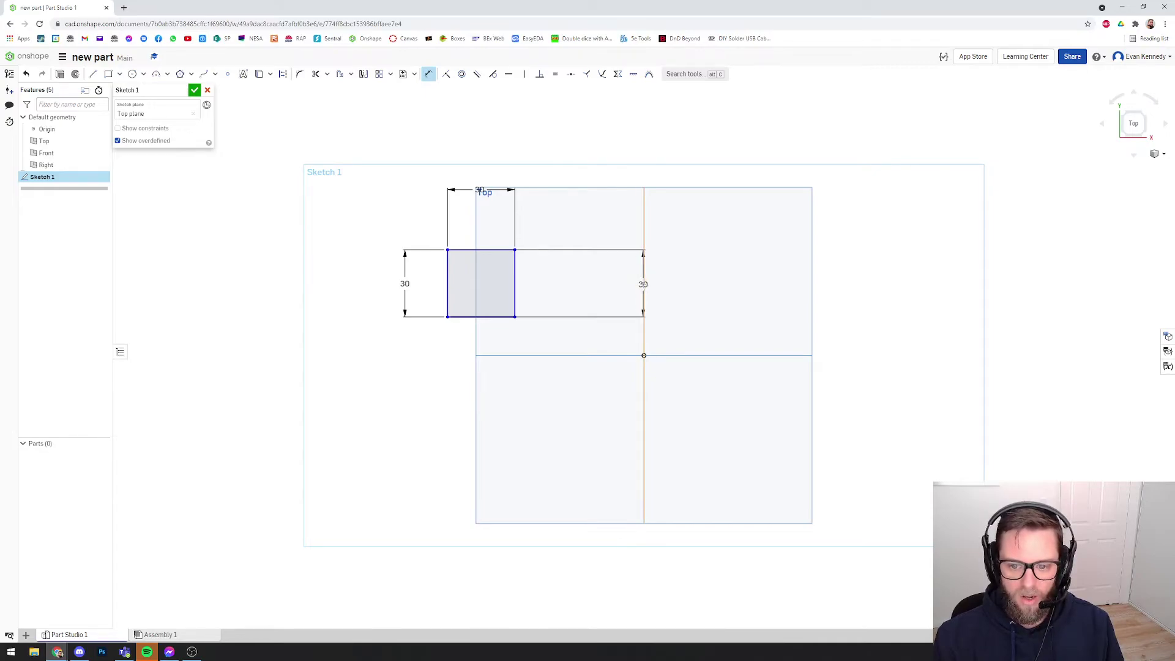
key("Escape")
- Return to a normal top-down view of the sketch and pick the square's left edge again
key("n")
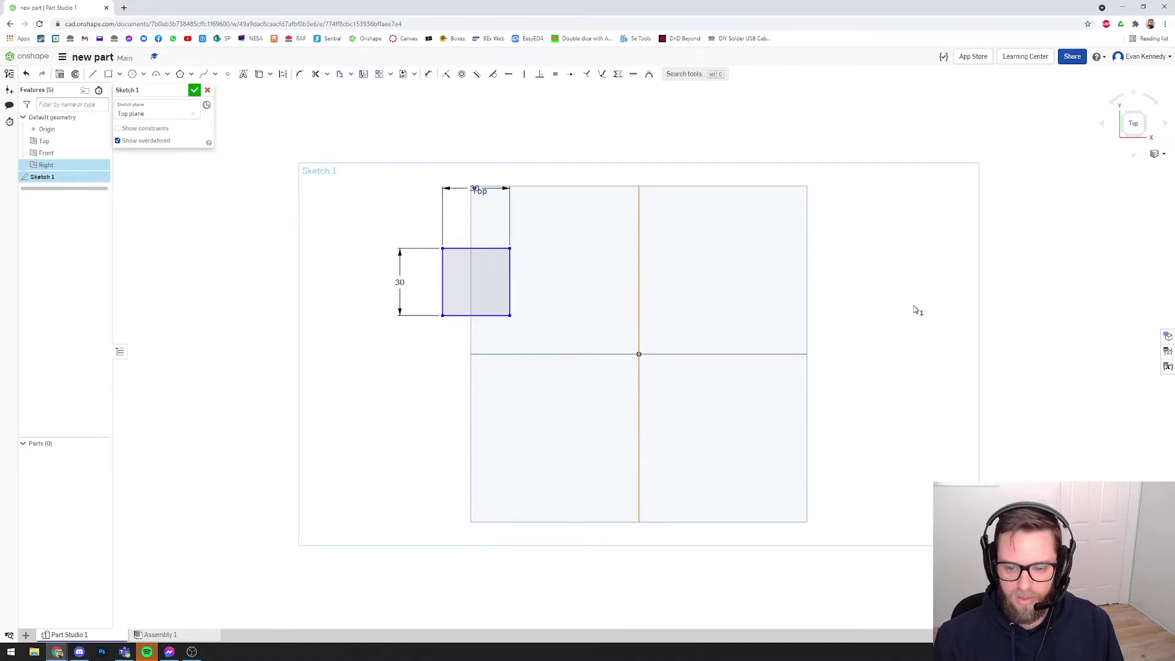
key("Up")
key("Right")
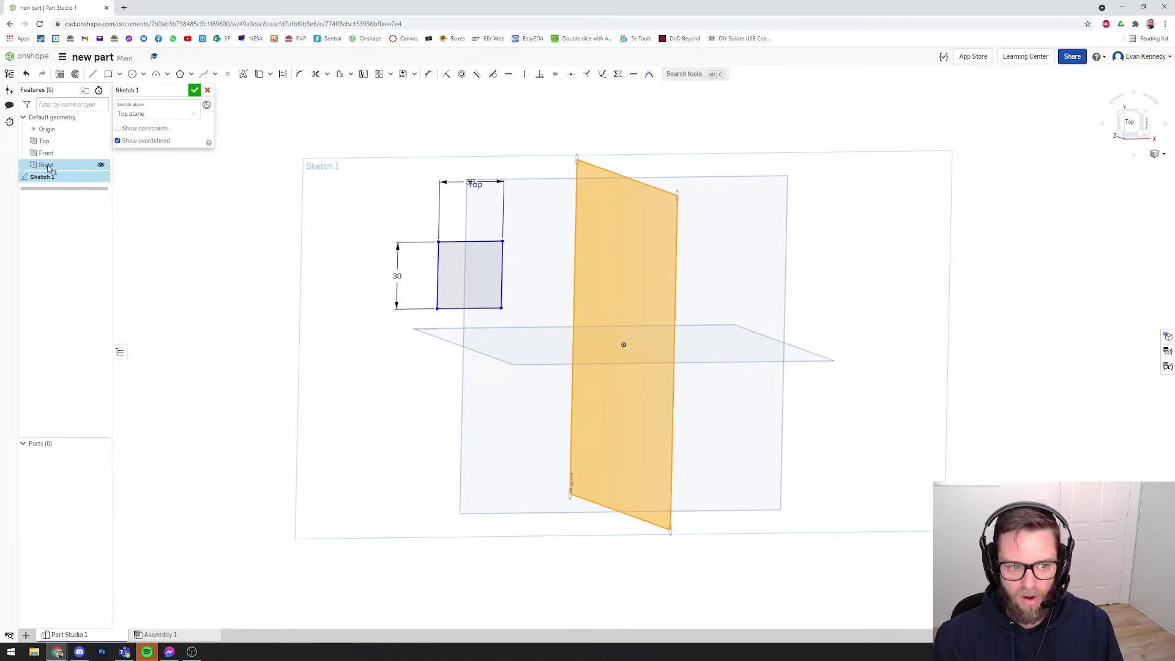
key("Left")
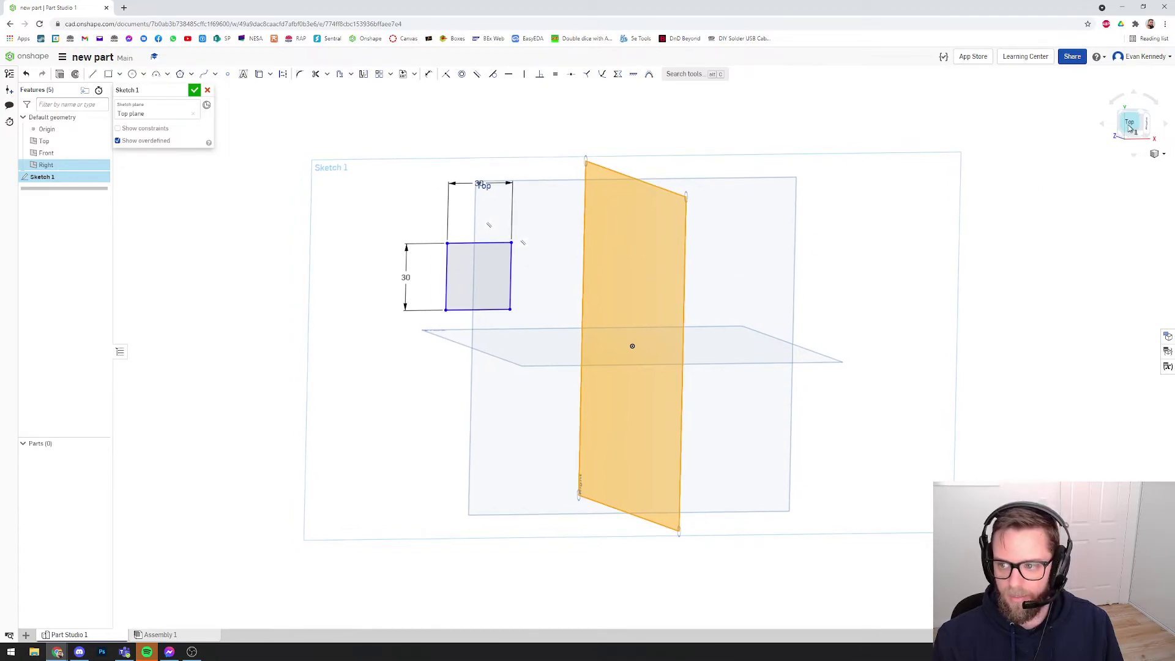
key("Down")
key("n")
key("u")
left_click(395, 238)
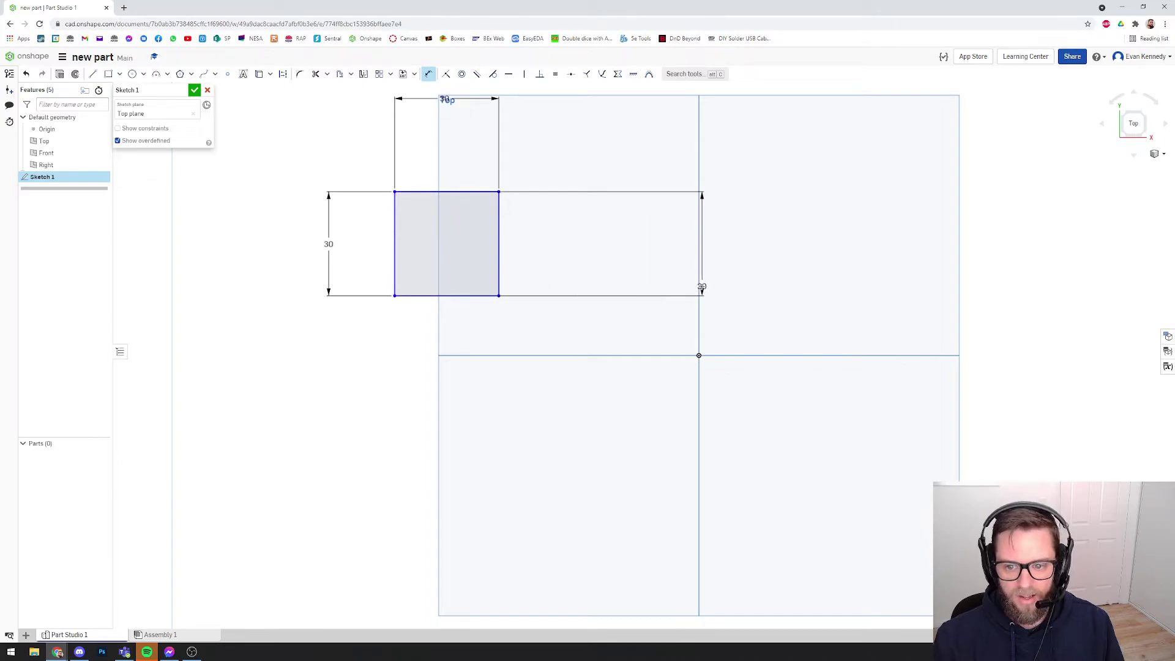
- Dimension the square's left edge to the vertical axis as 30/2, giving 15 mm
key("Escape")
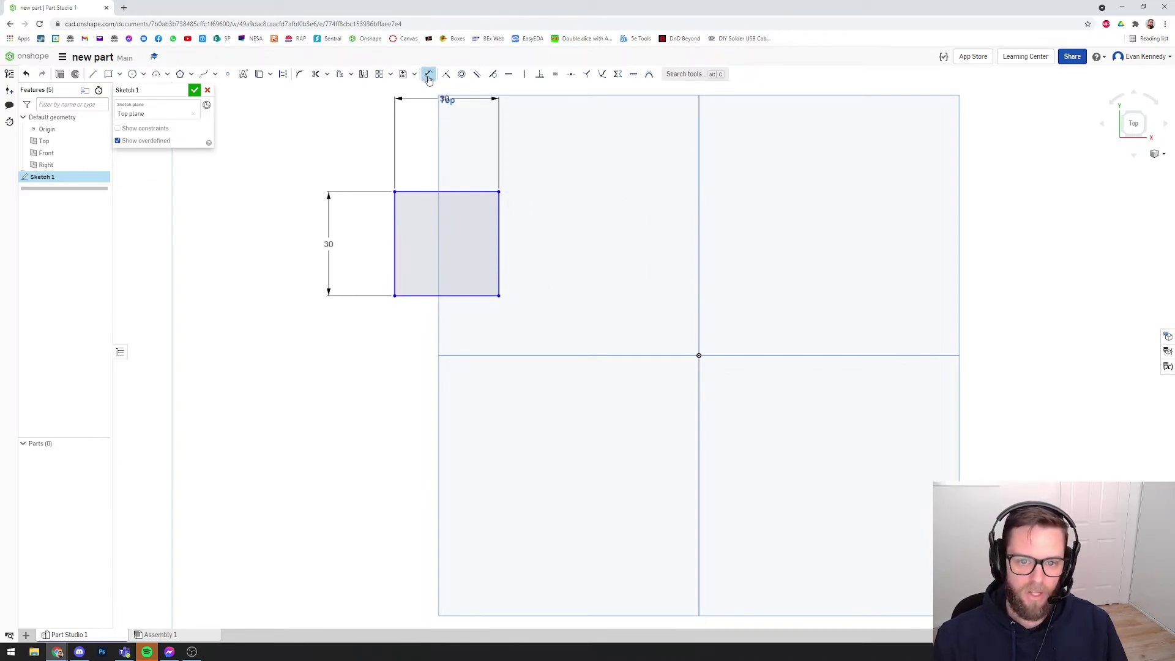
left_click(394, 222)
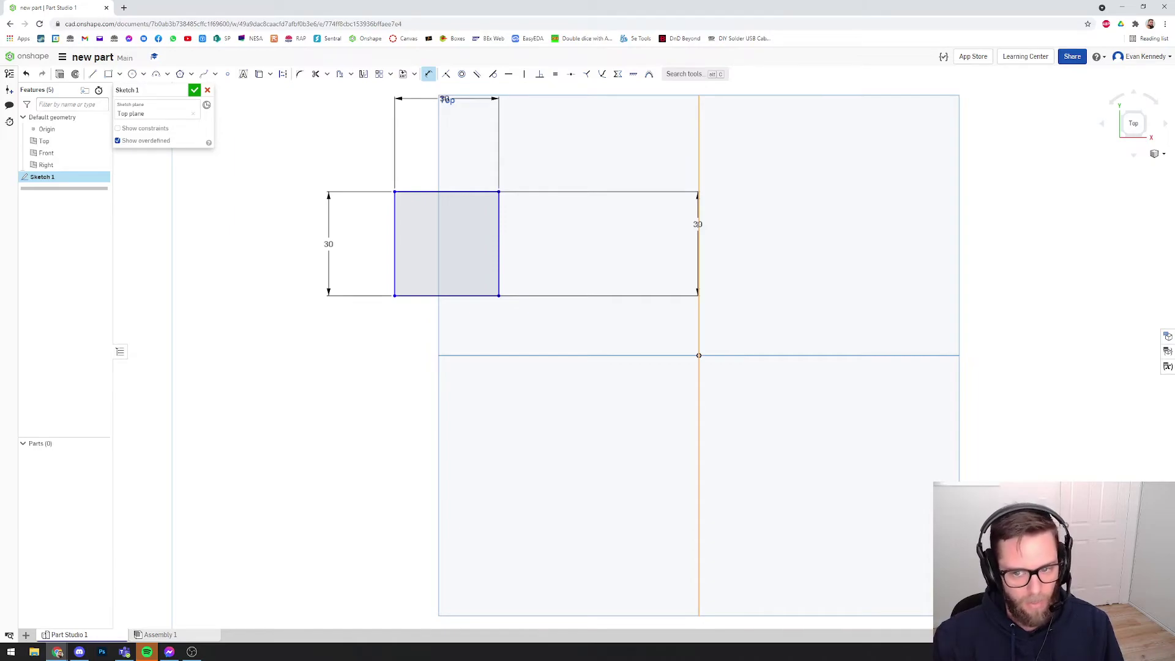
left_click(698, 224)
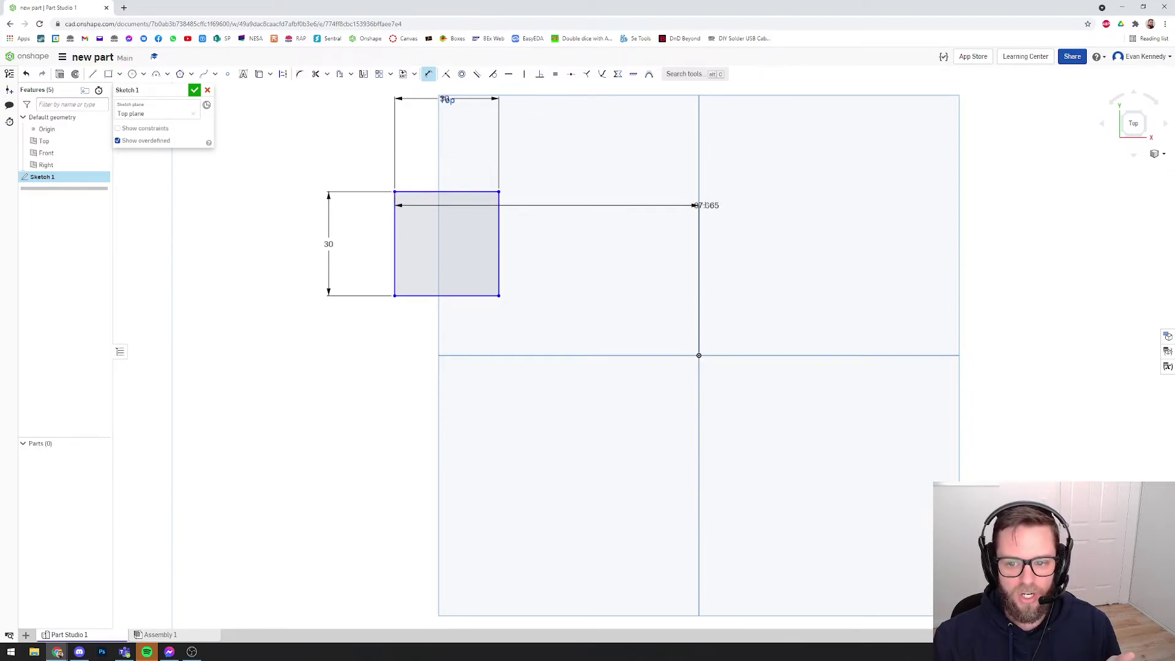
left_click(577, 161)
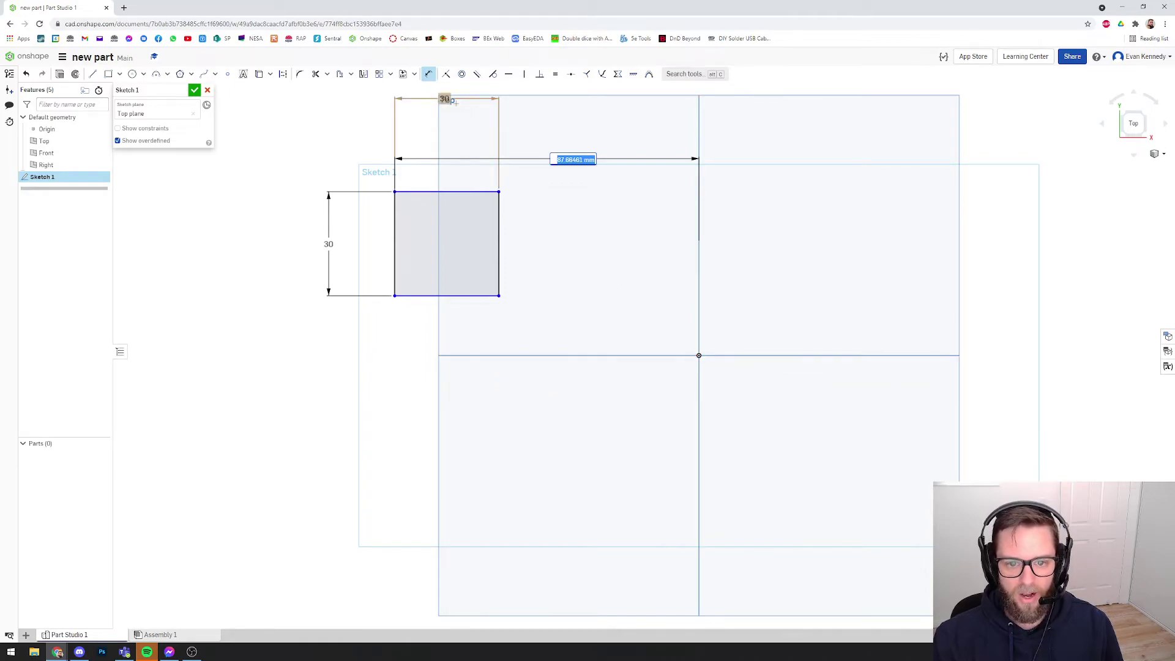
left_click_drag(445, 99, 439, 120)
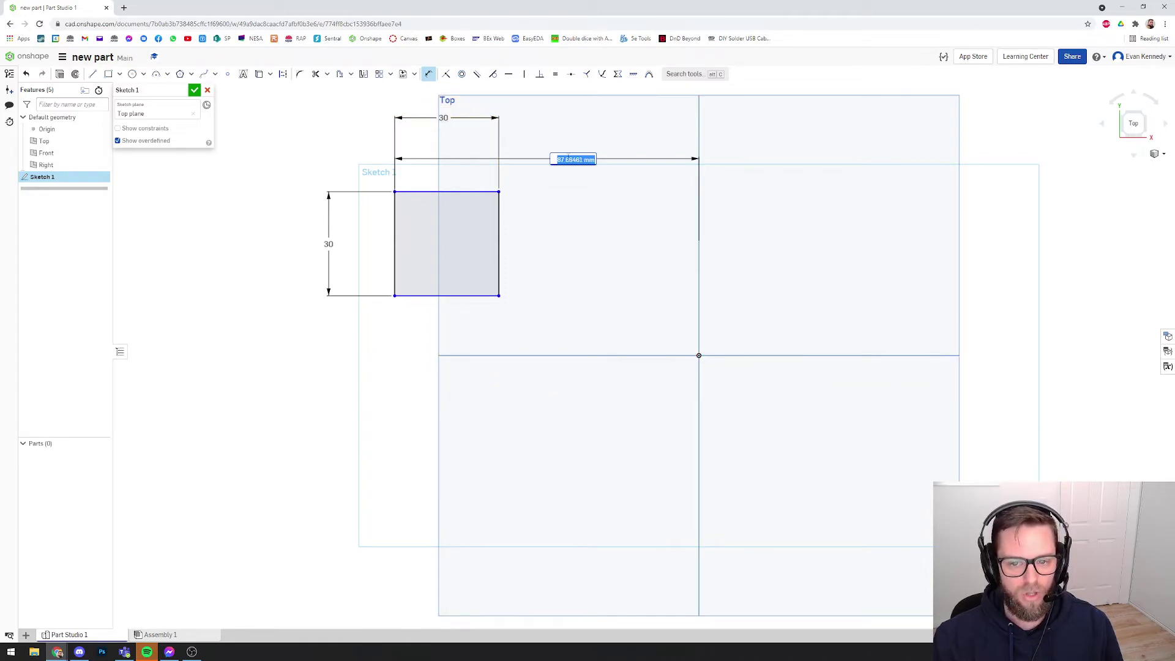
type("15")
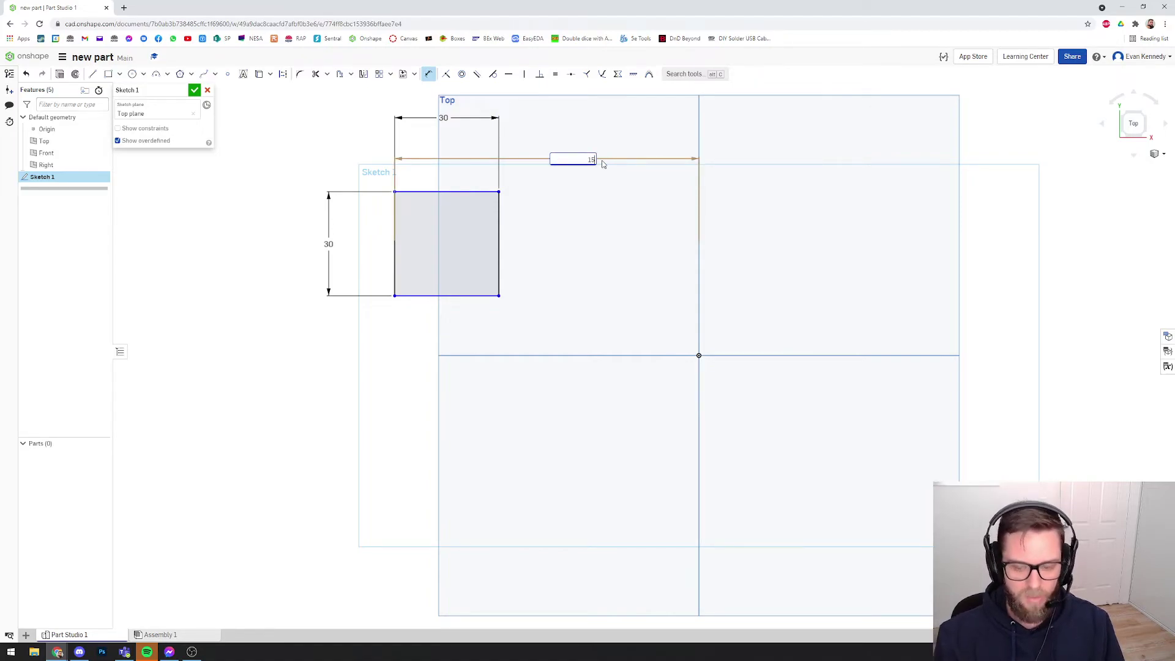
key("BackSpace")
key("BackSpace")
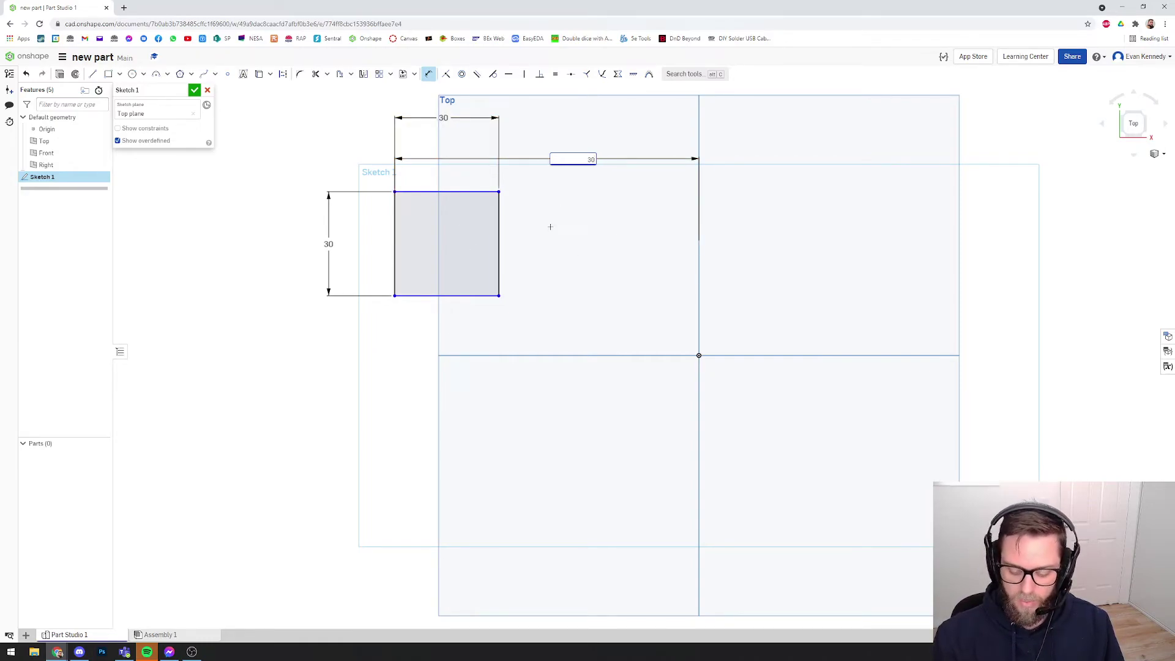
type("30/2")
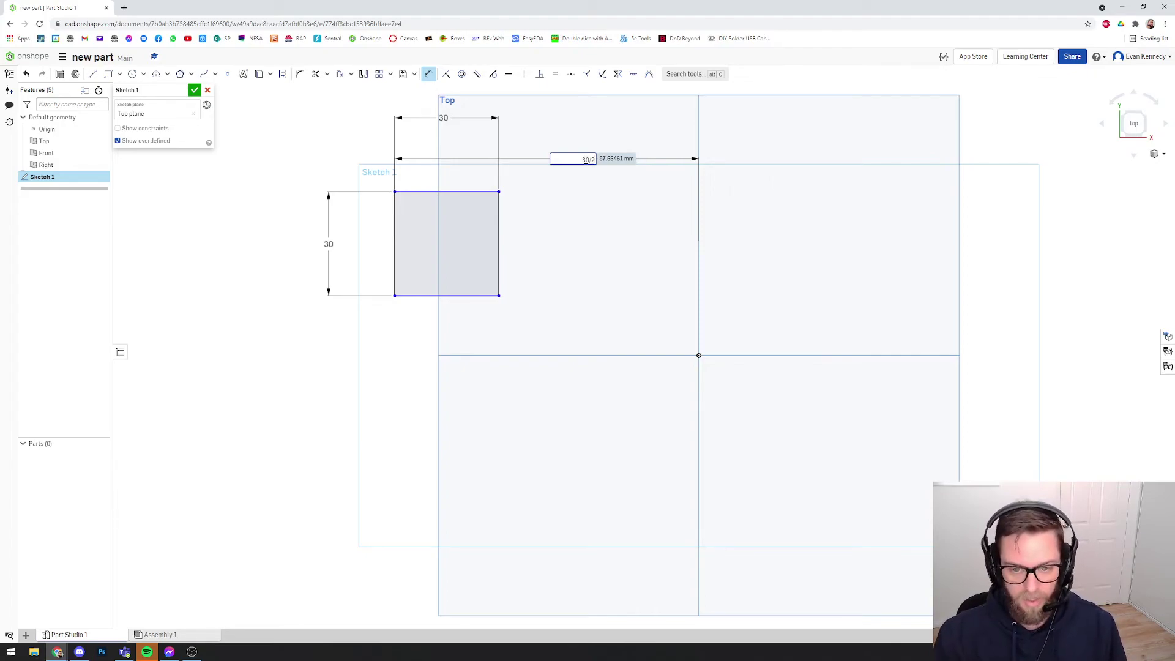
key("Return")
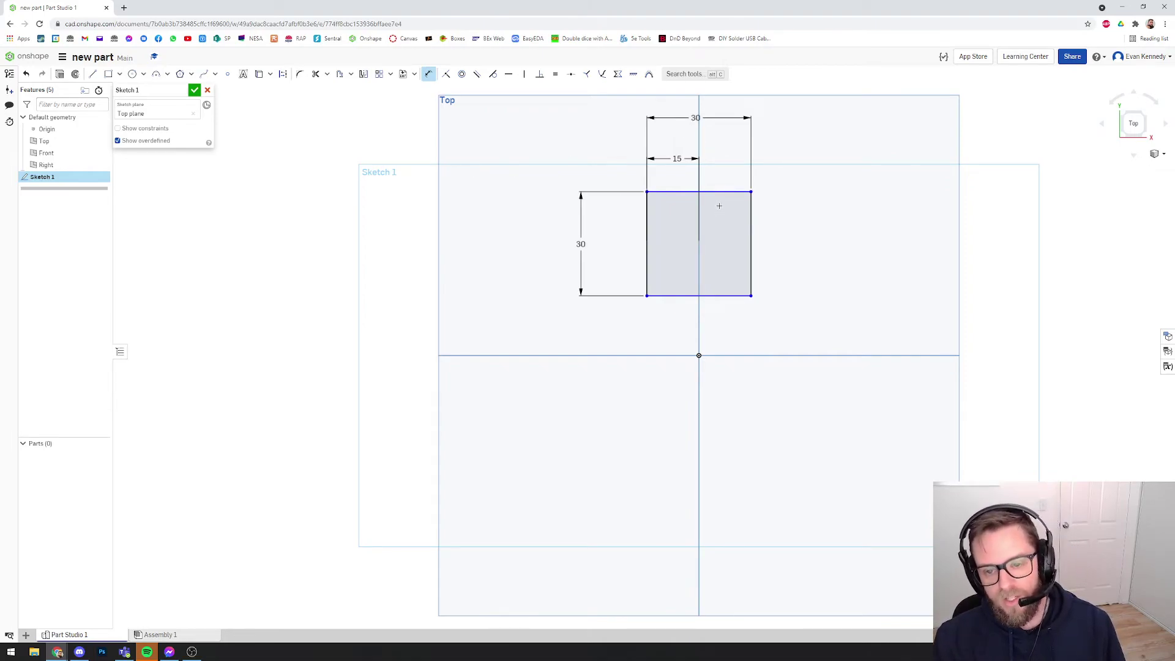
- Move the 30 width label lower, then dimension the top edge 15 mm from the horizontal axis
left_click_drag(695, 117, 679, 165)
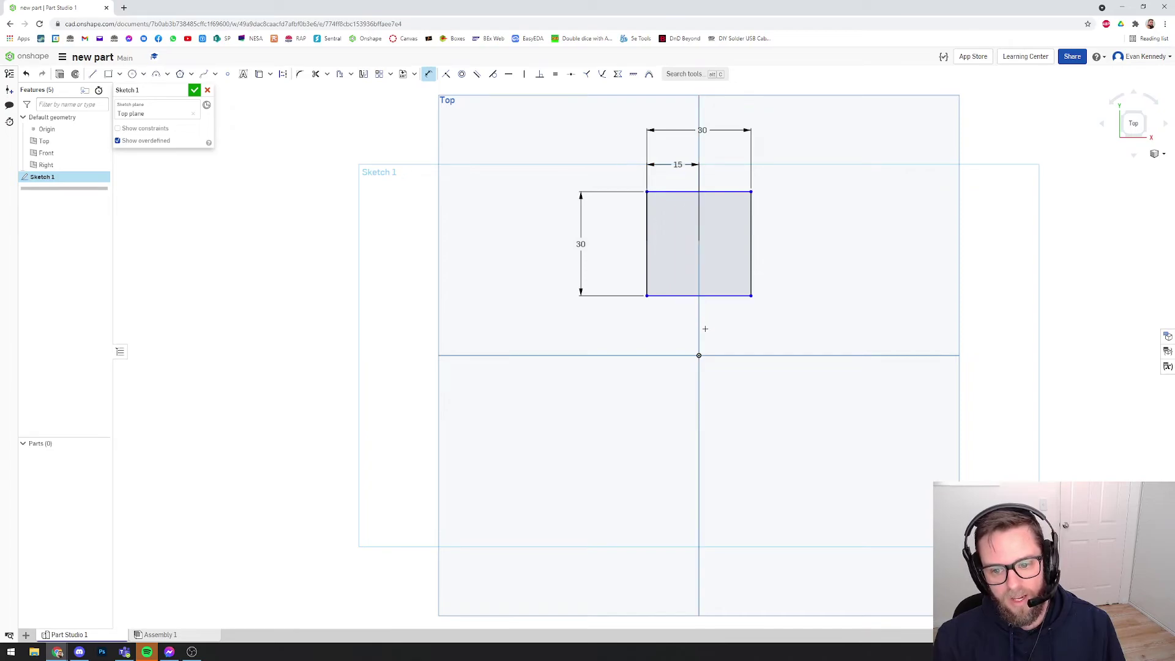
left_click(676, 192)
left_click(728, 354)
left_click(794, 249)
type("15")
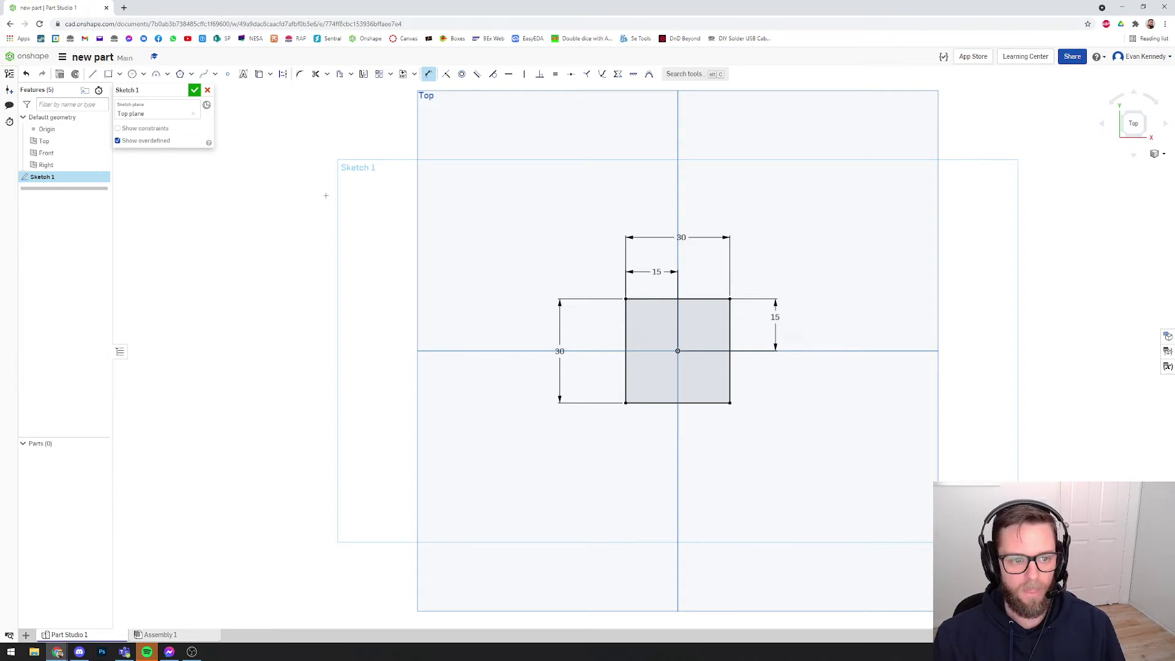
left_click(195, 92)
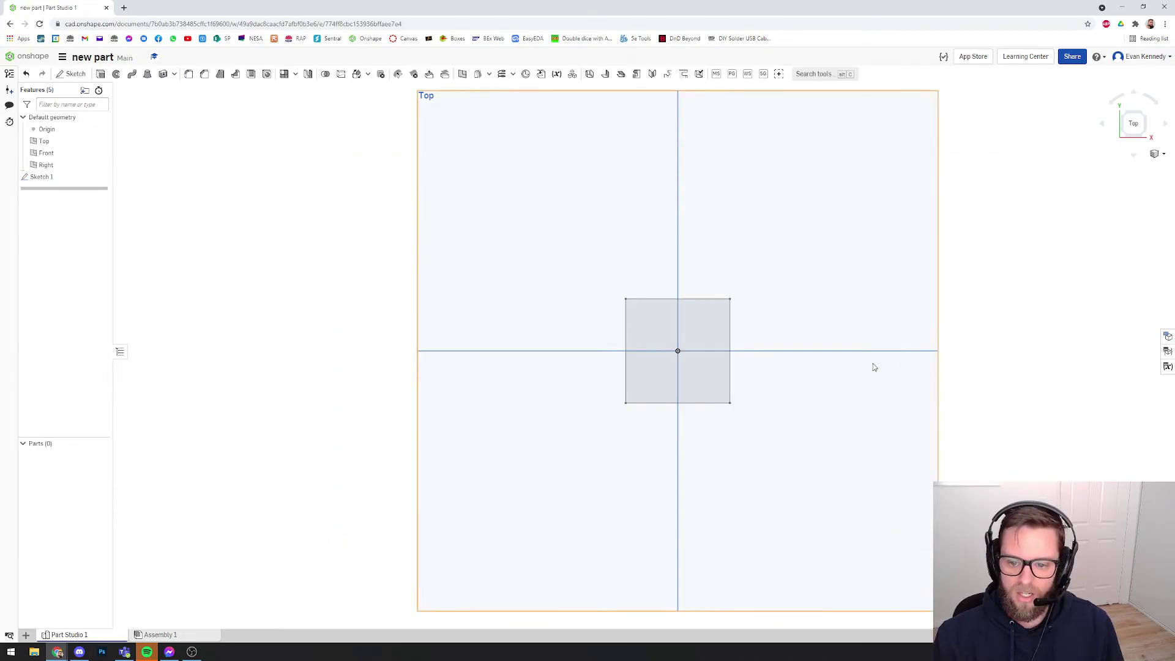
mouse_move(874, 364)
right_mouse_down()
mouse_move(834, 360)
mouse_move(811, 374)
mouse_move(809, 332)
mouse_move(768, 303)
mouse_move(837, 299)
mouse_move(773, 293)
mouse_move(757, 309)
right_mouse_up()
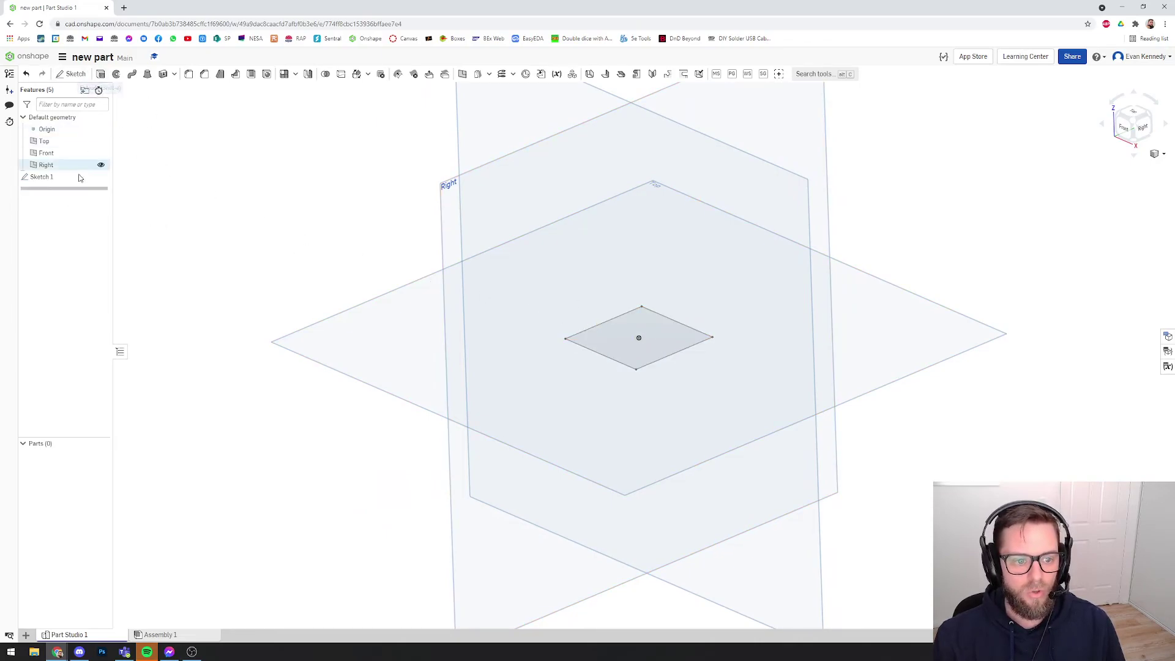
double_click(61, 176)
left_click(92, 74)
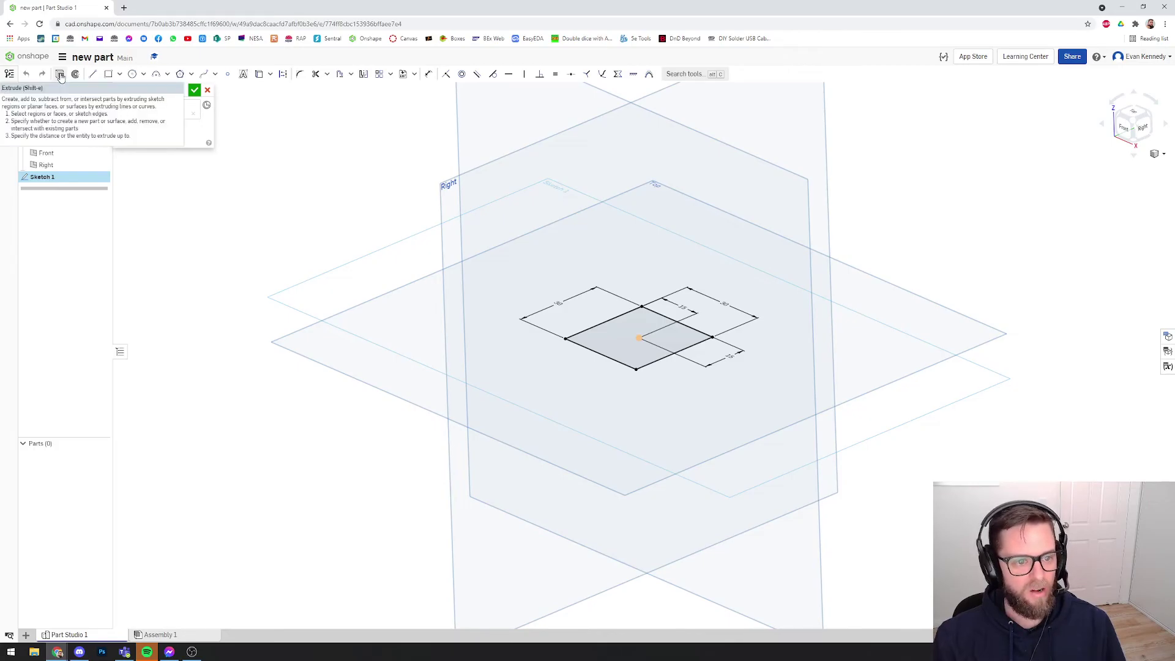
left_click(194, 92)
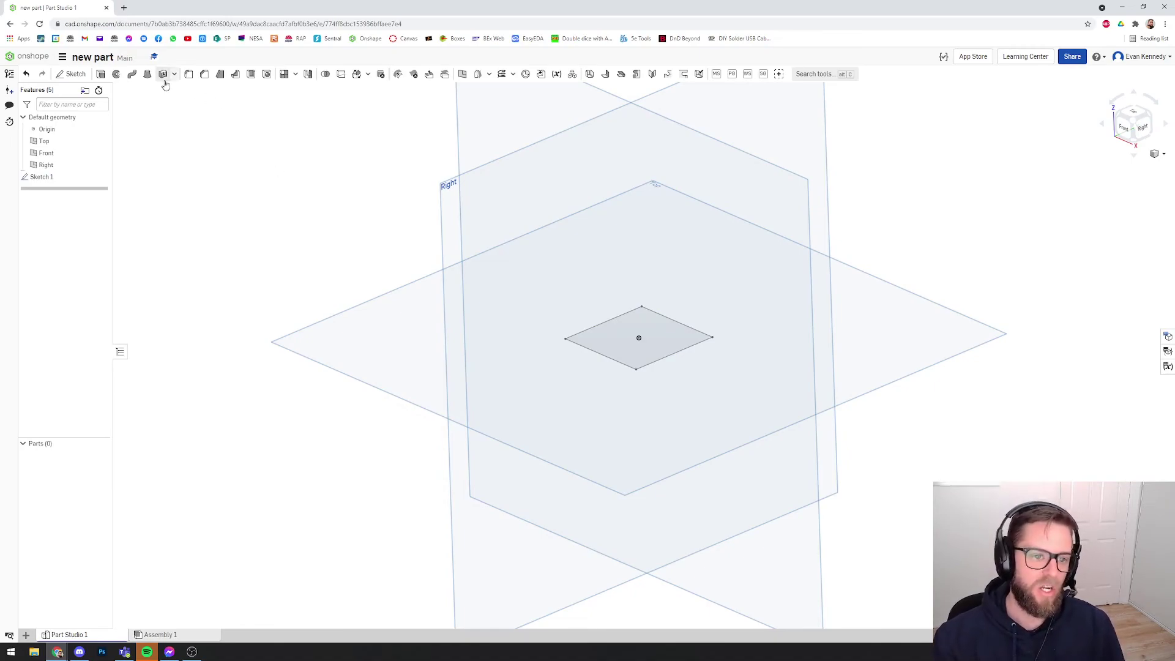
- Extrude the square's face as a Blind 25 mm extrusion, flipped below the sketch
left_click(101, 75)
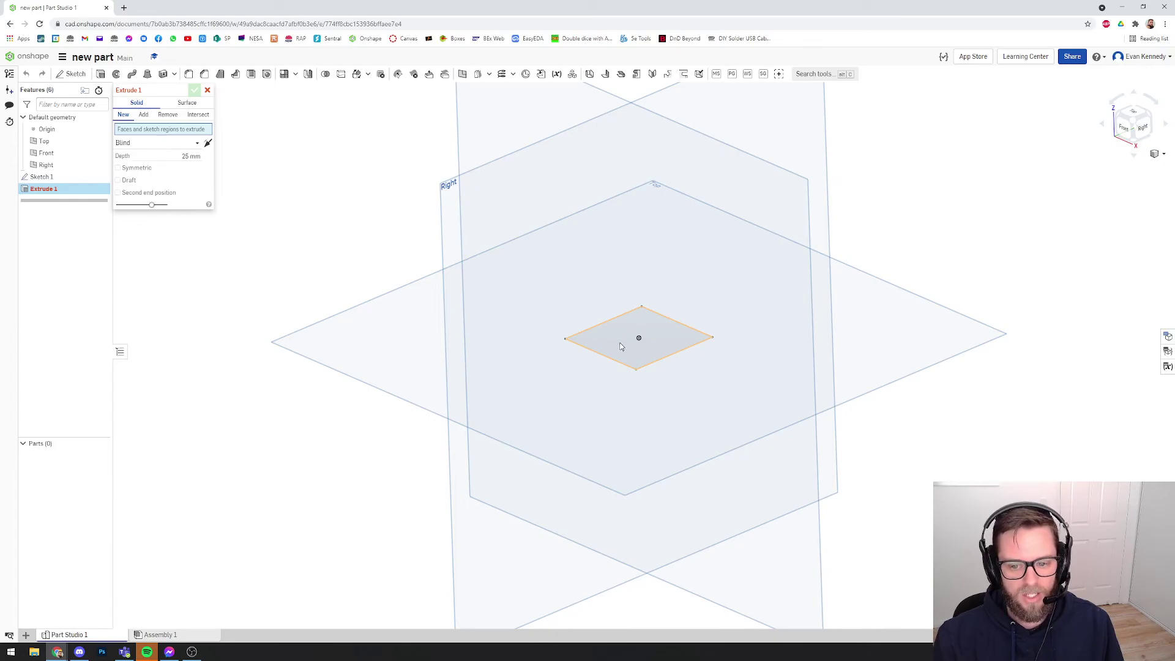
left_click(620, 347)
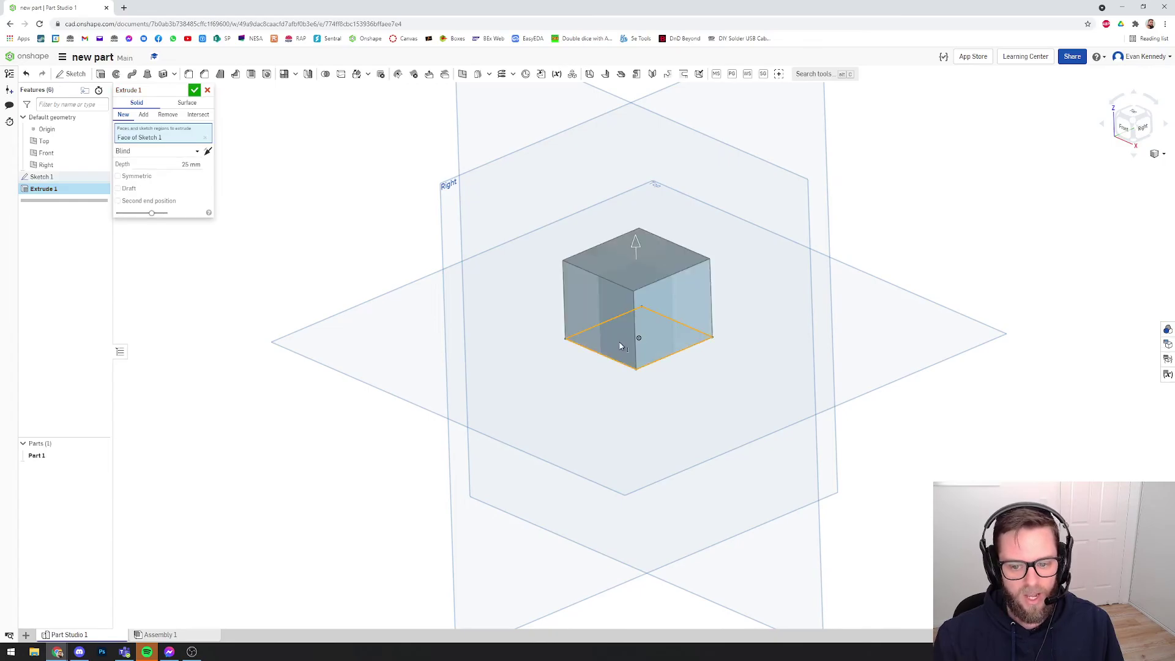
left_click(155, 152)
left_click(151, 168)
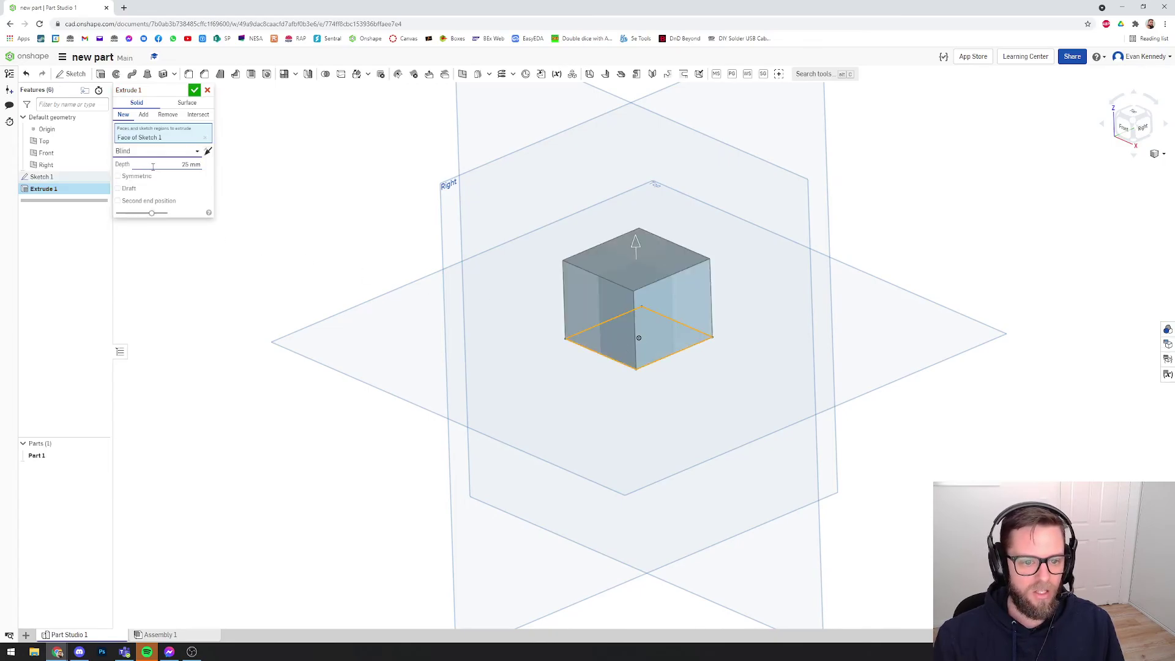
left_click(208, 151)
left_click(174, 165)
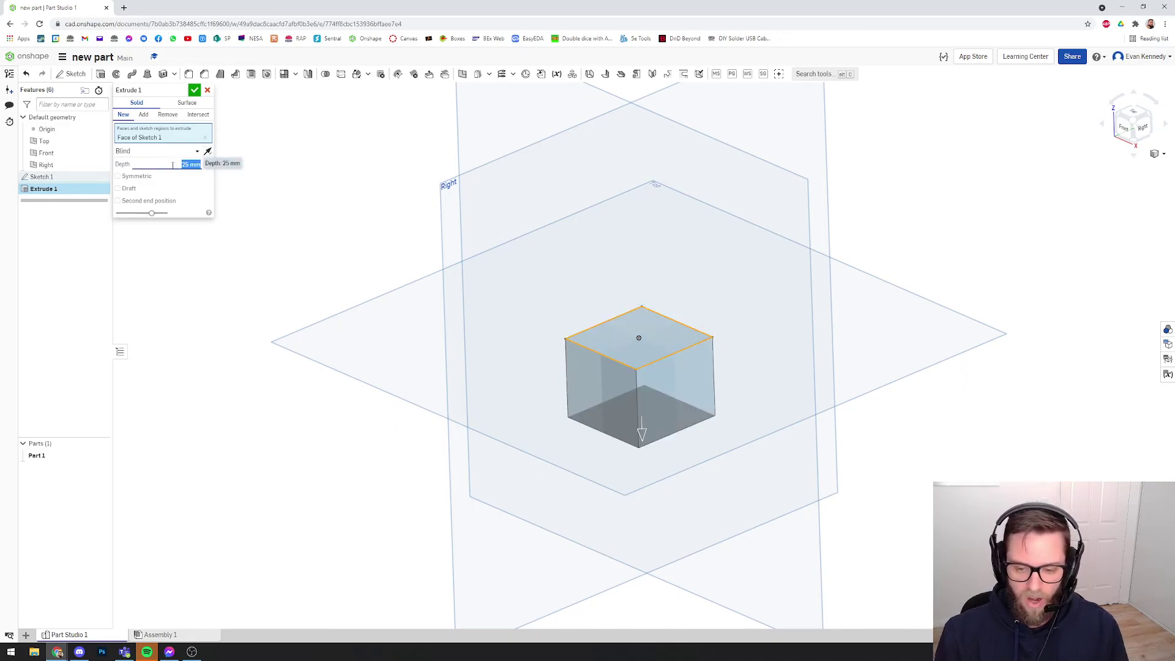
- Set the extrusion depth to 30 mm and flip it back above the sketch
type("30")
key("Tab")
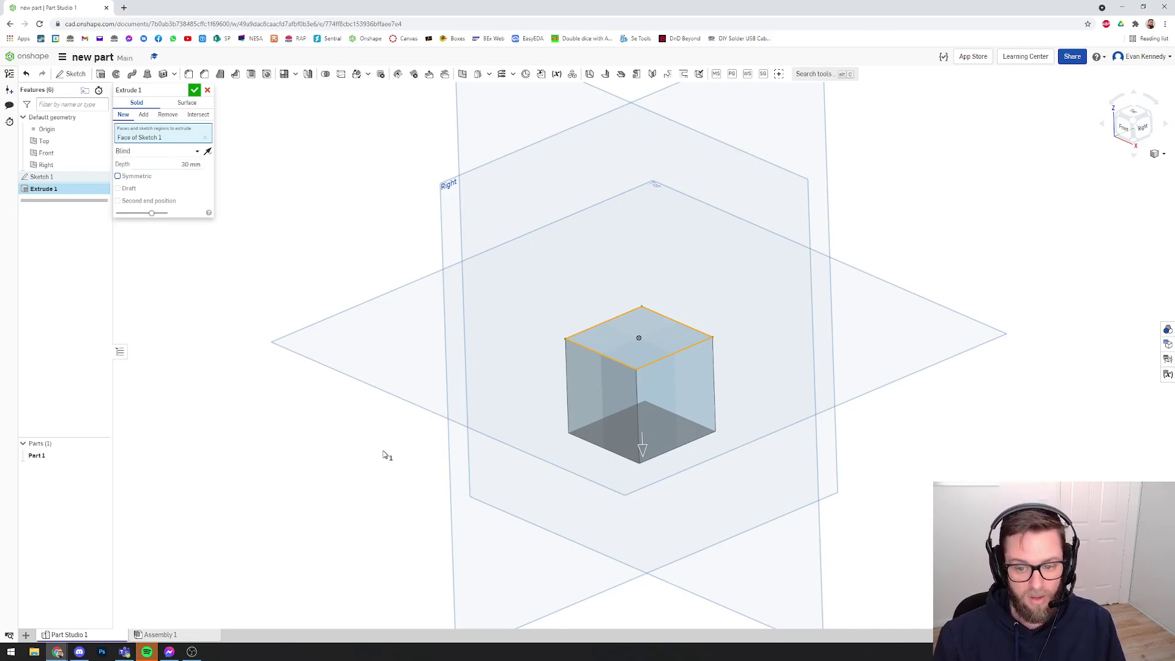
middle_click_drag(354, 483, 351, 472)
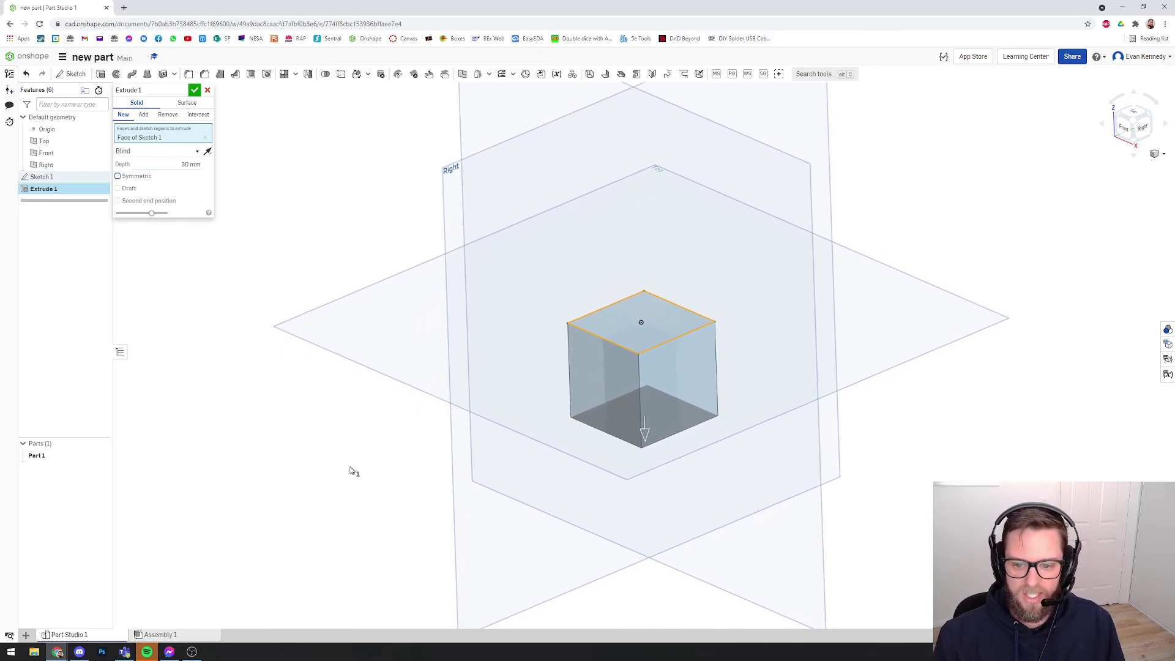
left_click(207, 151)
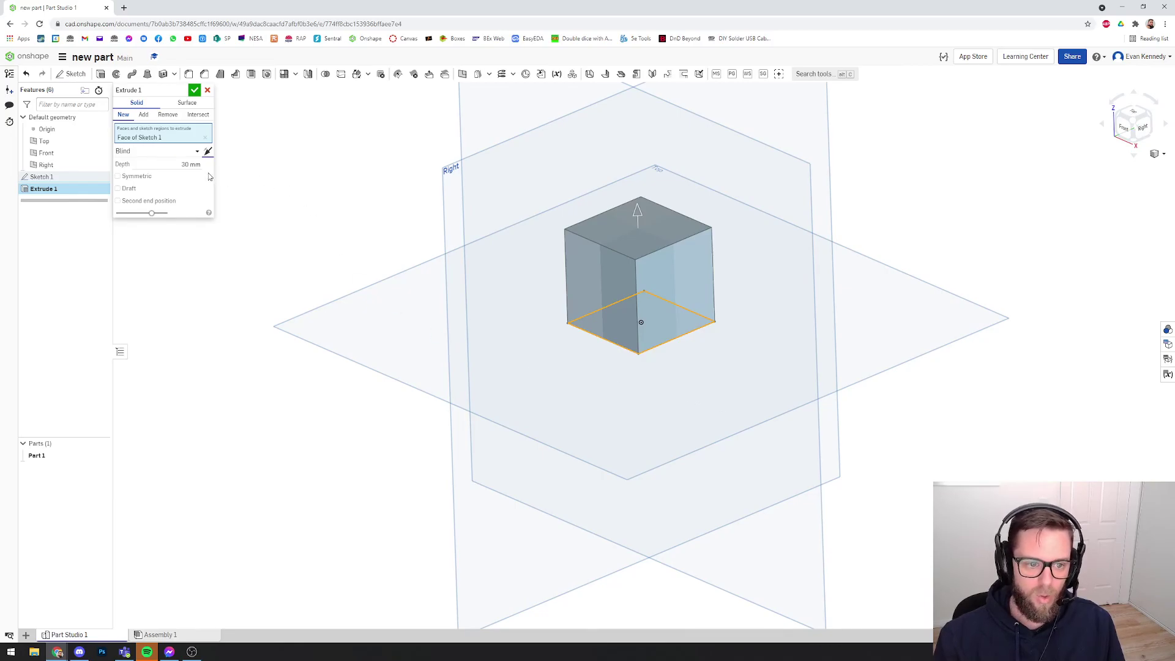
- Make Extrude 1 symmetric about the Top plane and accept it, creating the 30 mm cube
left_click(168, 151)
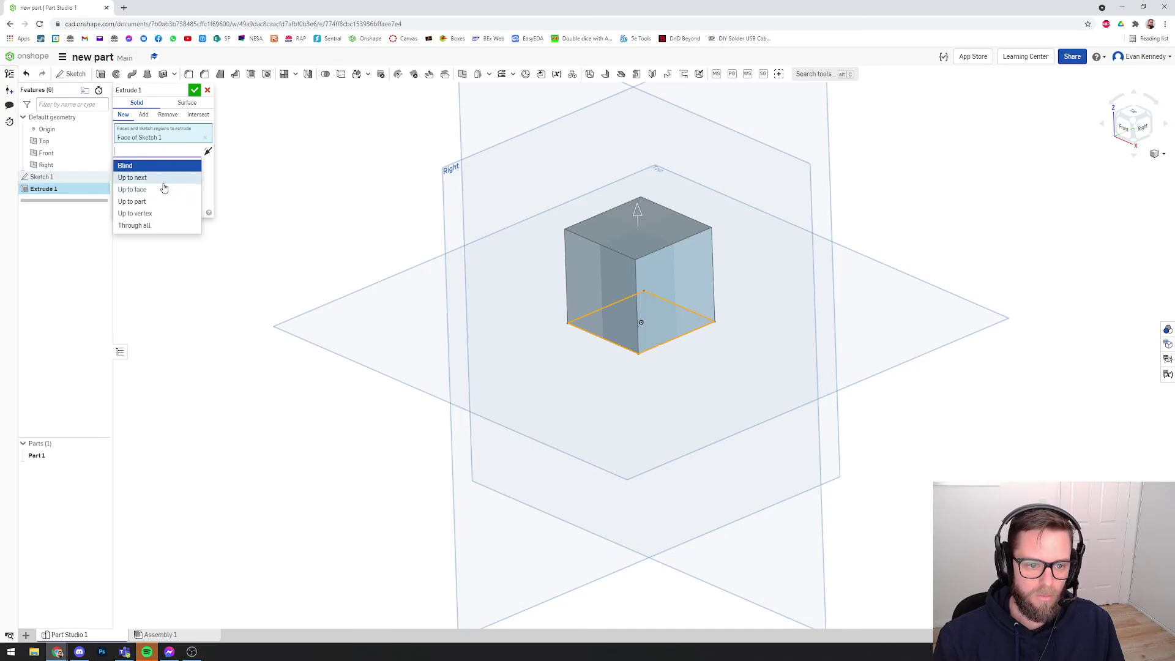
key("Escape")
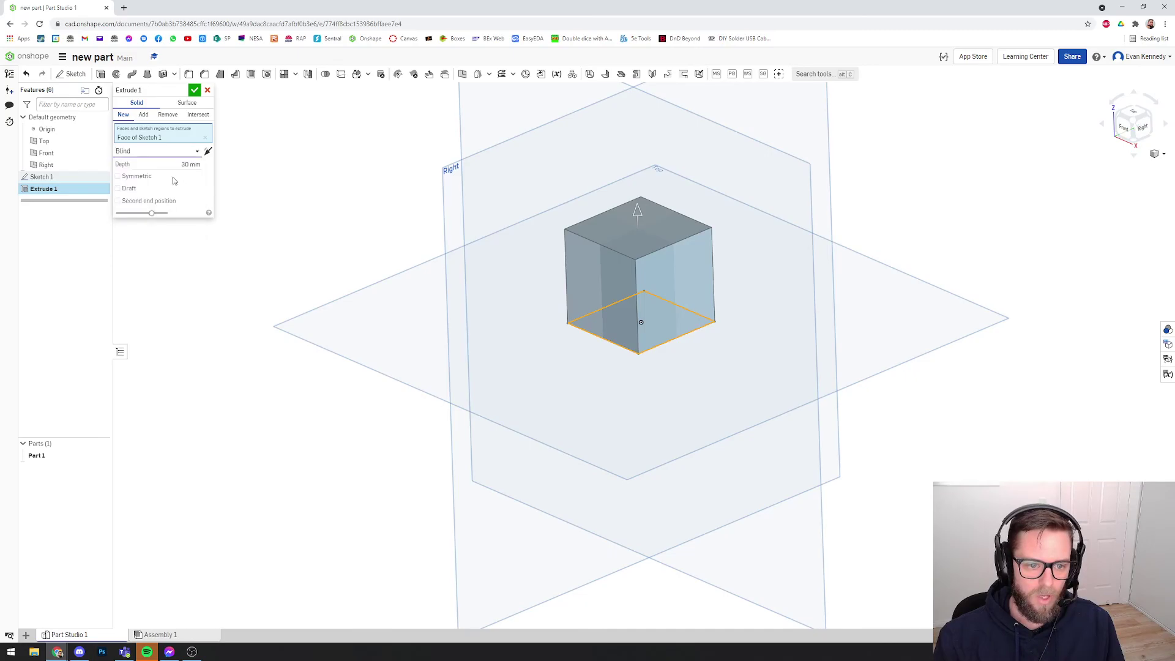
left_click(142, 153)
key("Escape")
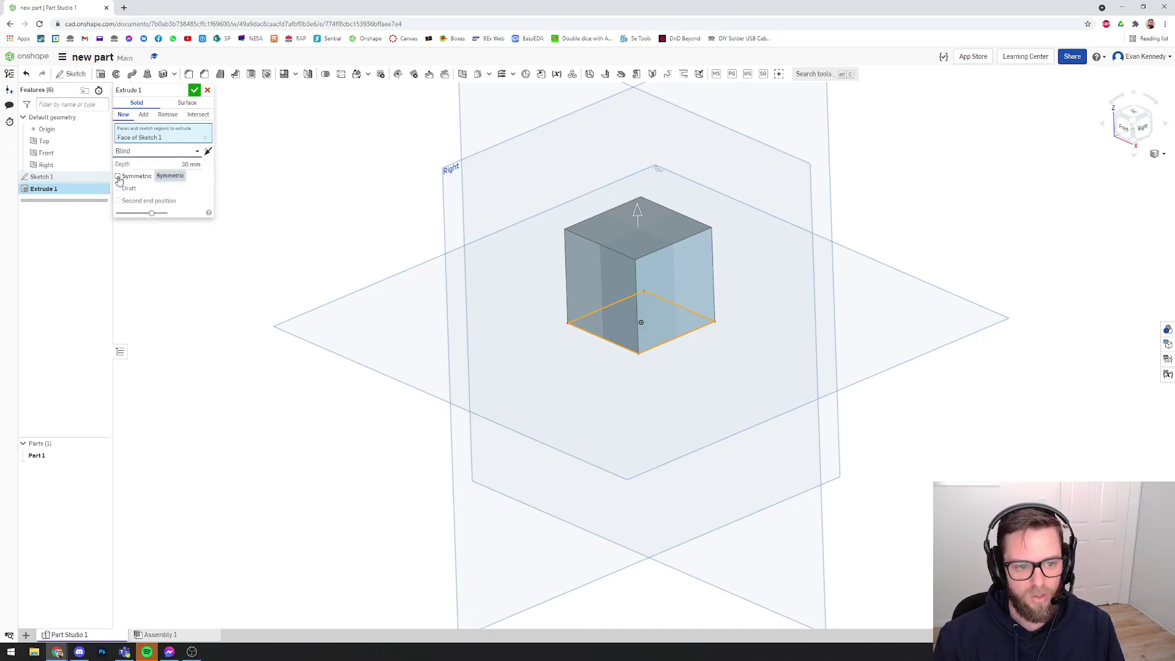
left_click(118, 176)
left_click(173, 163)
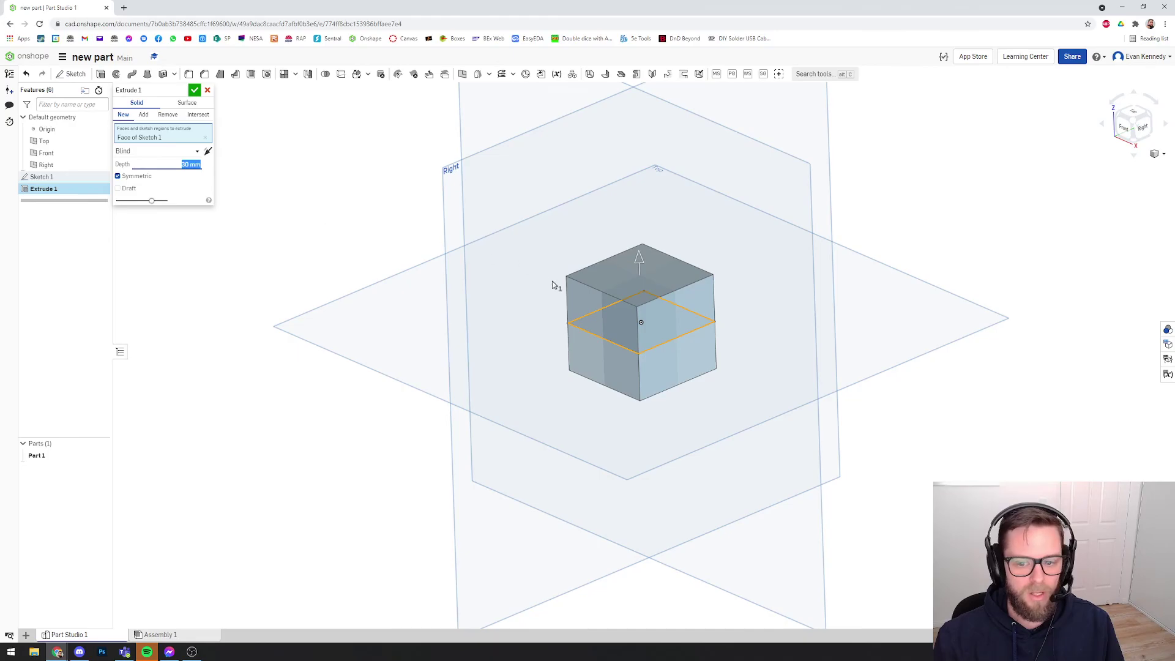
left_click(194, 90)
middle_click_drag(265, 229, 247, 250)
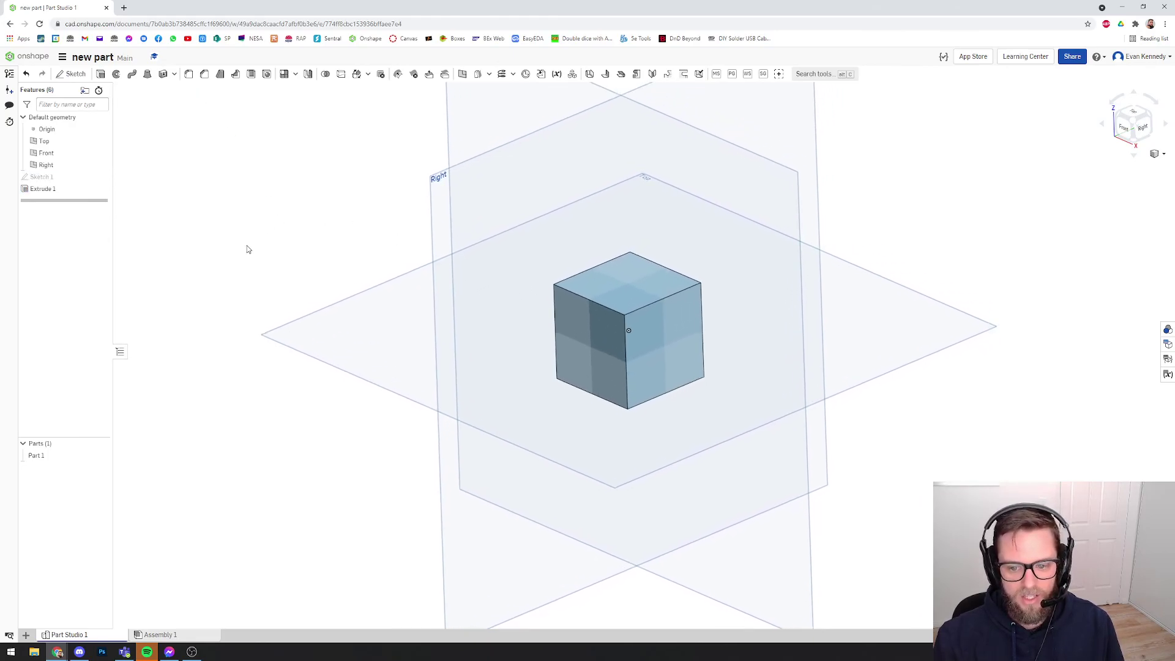
right_click_drag(246, 249, 296, 261)
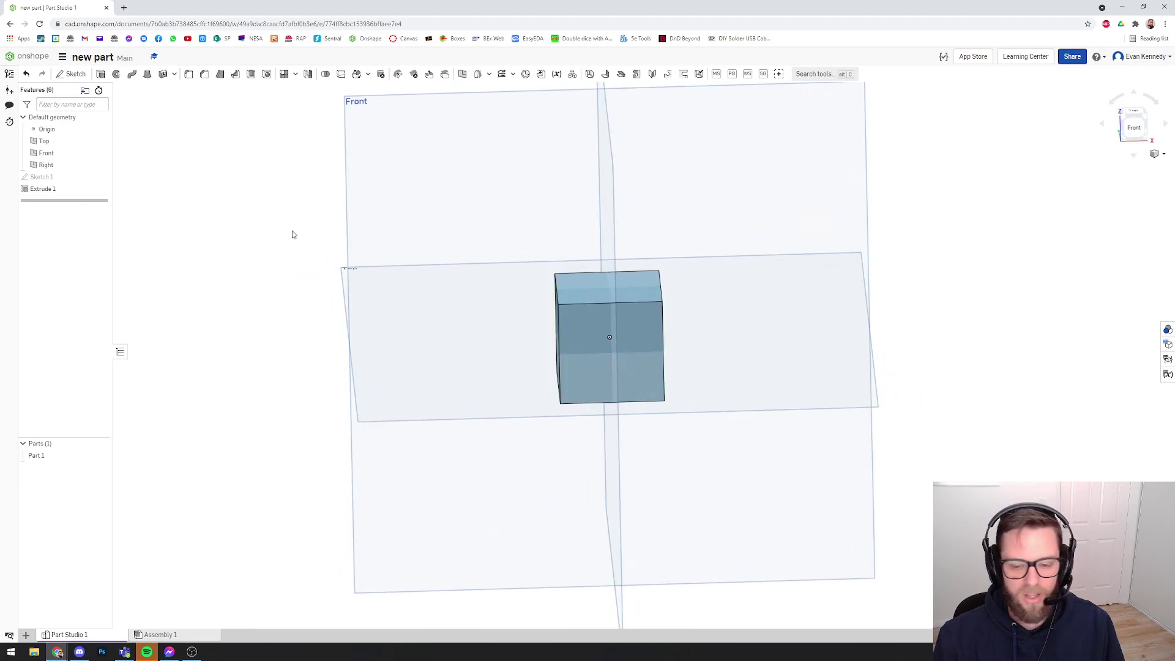
mouse_move(293, 235)
right_mouse_down()
mouse_move(278, 228)
mouse_move(287, 240)
right_mouse_up()
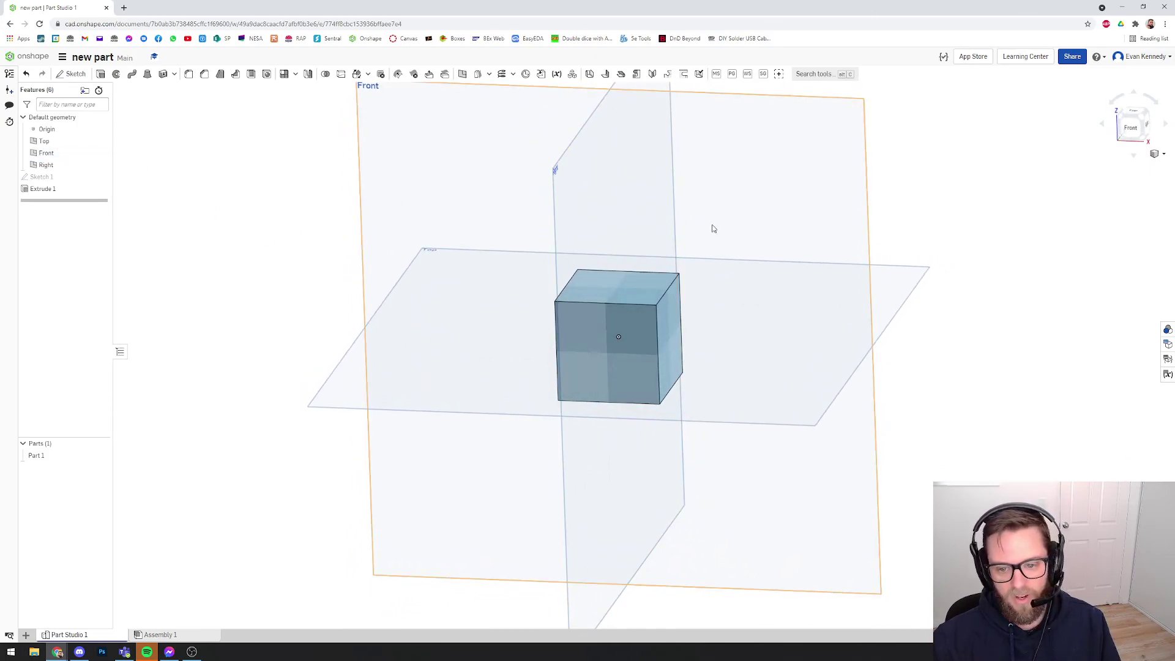
right_click_drag(732, 229, 777, 232)
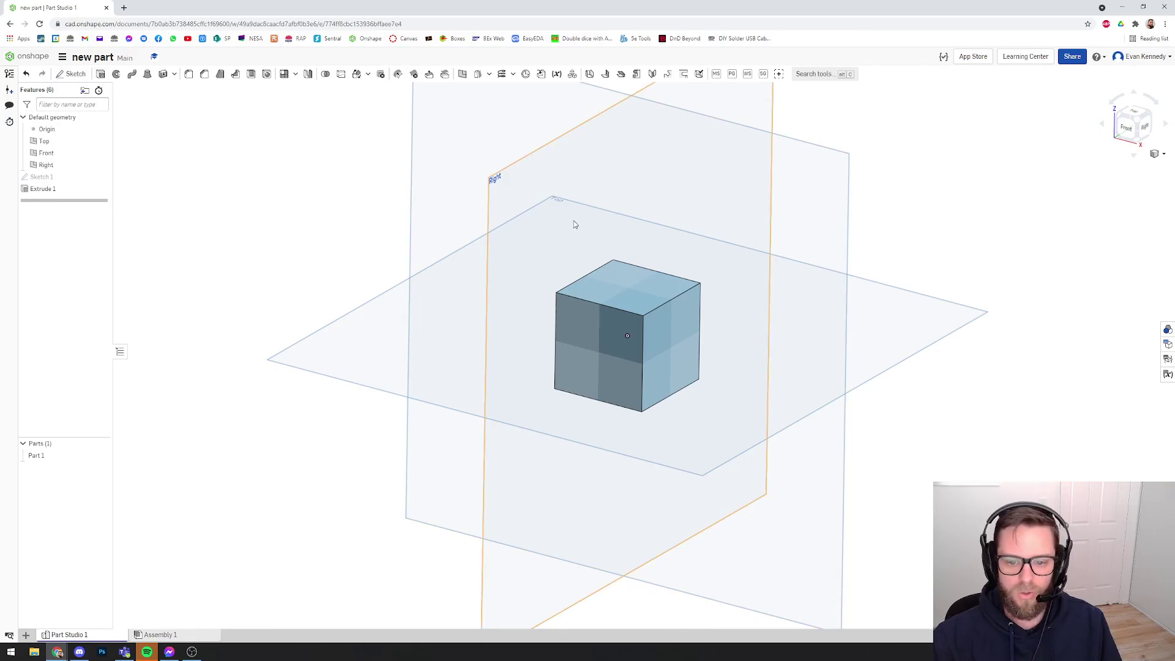
right_click_drag(1004, 251, 1002, 253)
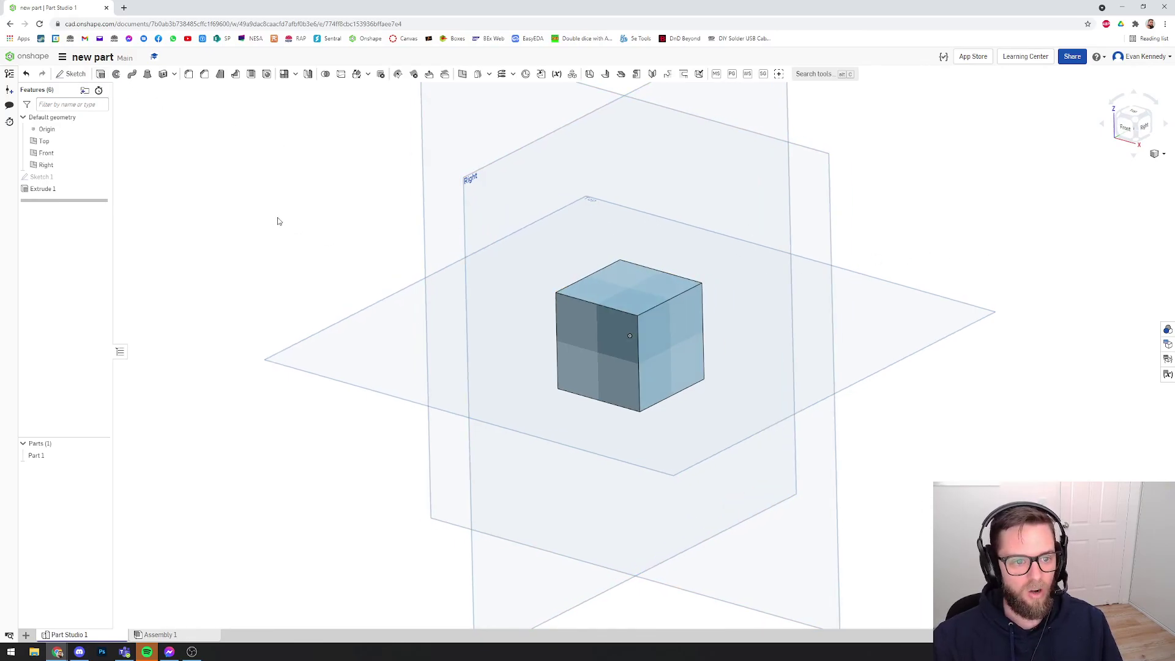